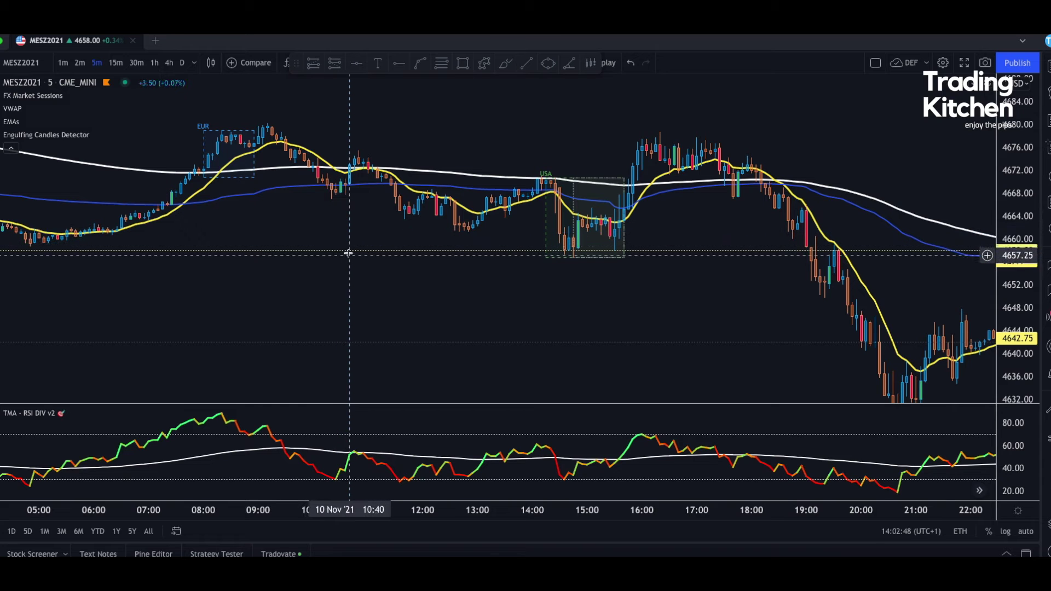
- Select and deselect the EMAs indicator, and nudge the chart view slightly down and left
scroll(325, 234, "down", 2)
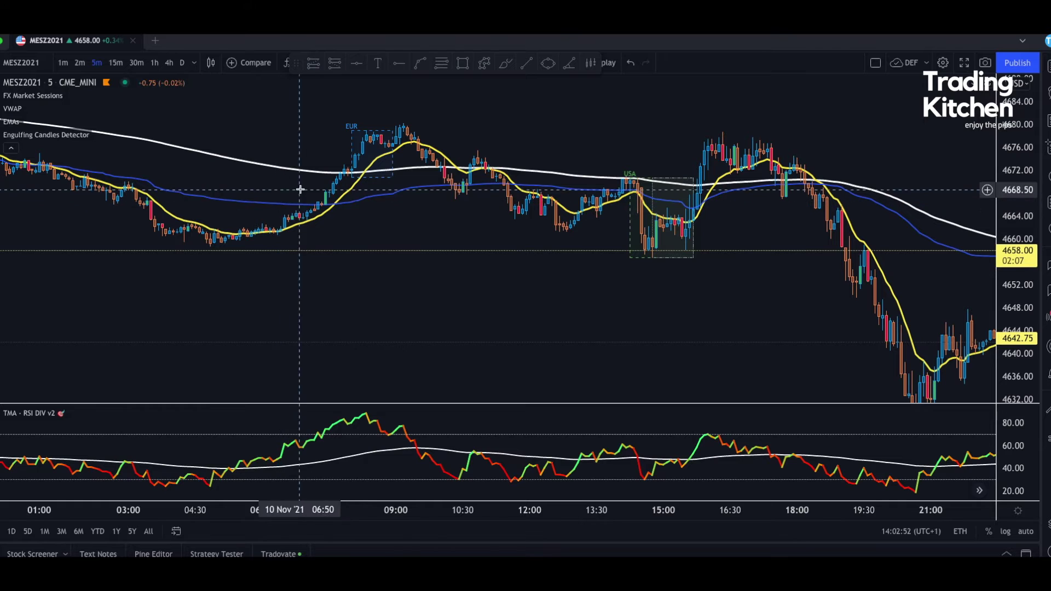
left_click(292, 173)
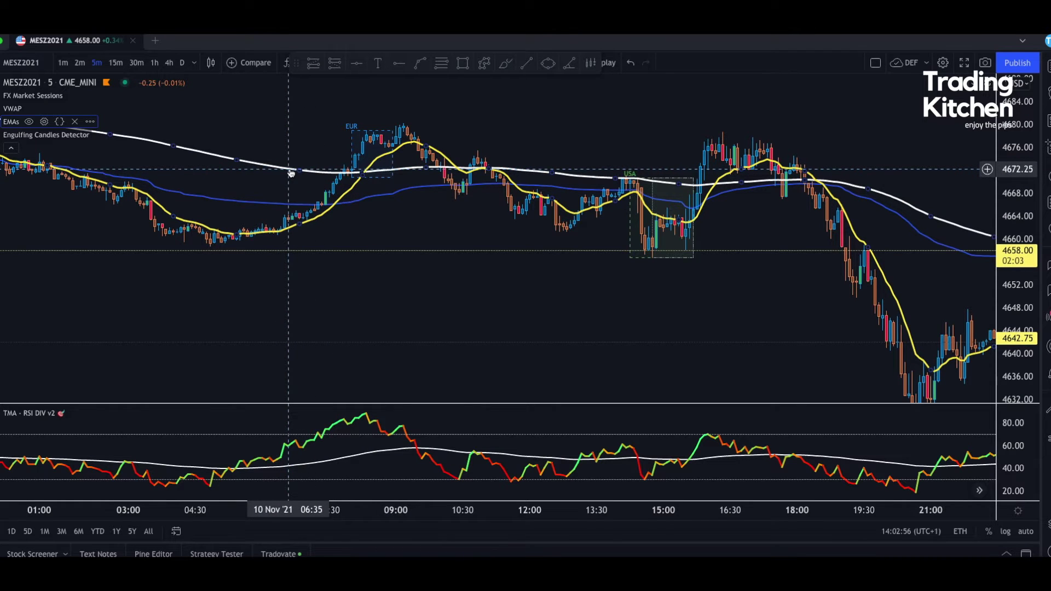
left_click(294, 156)
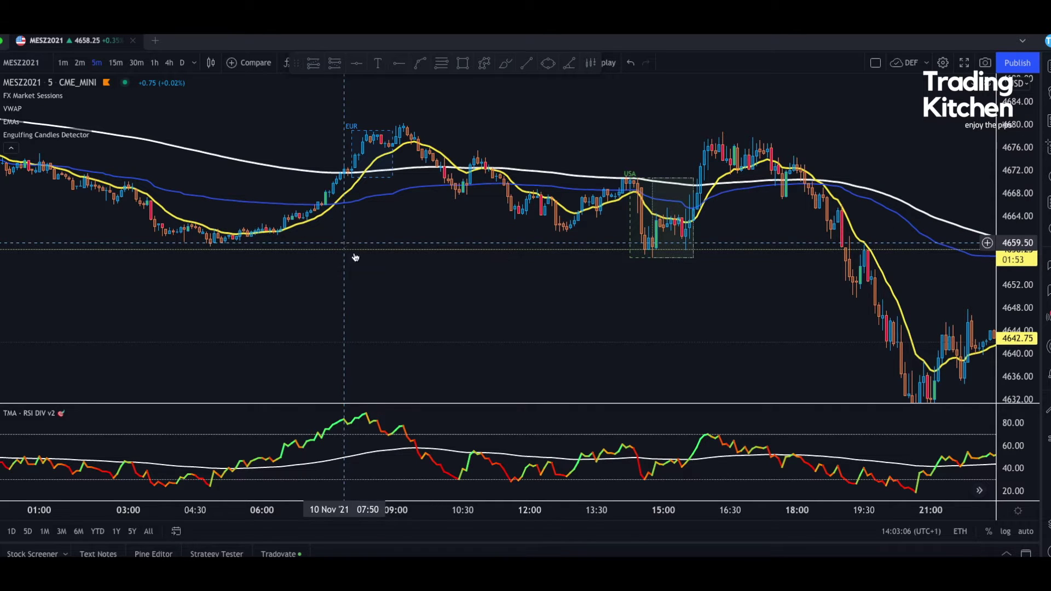
left_click_drag(441, 296, 432, 314)
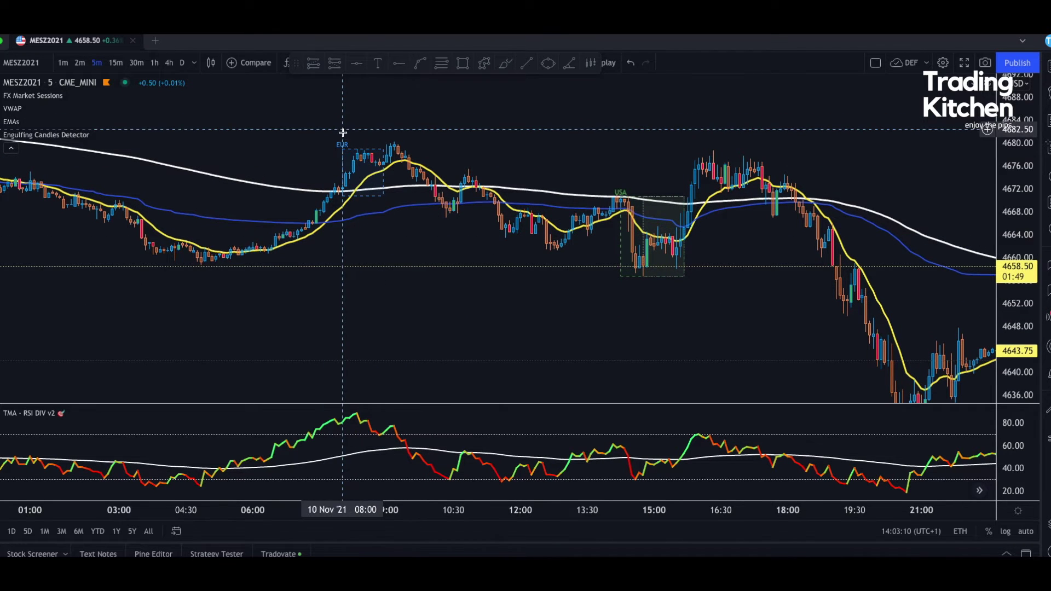
- Open the FX Market Sessions settings to view the chart, then close them unchanged
mouse_move(62, 98)
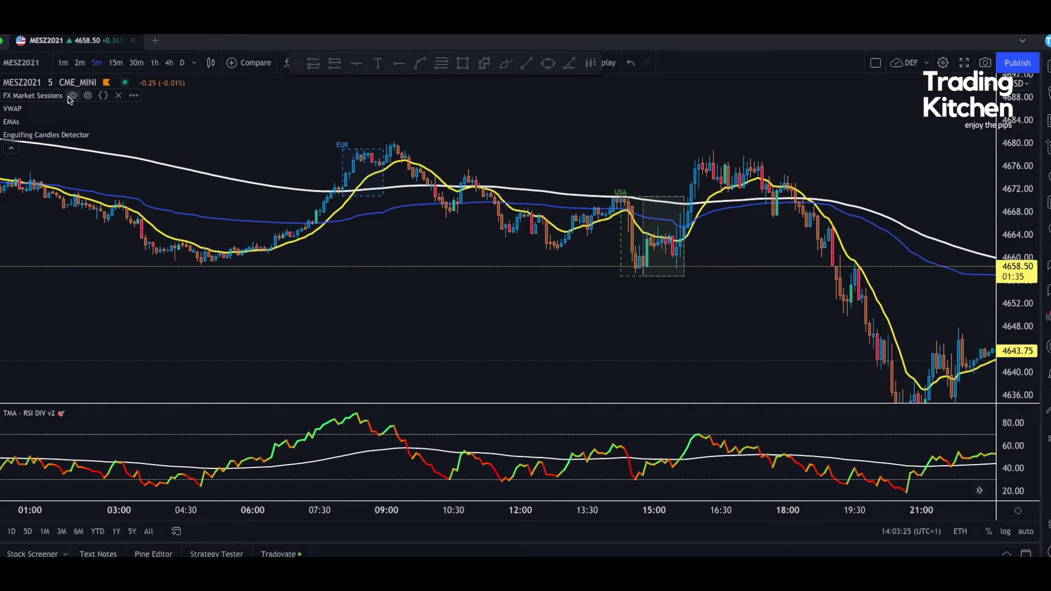
left_click(88, 96)
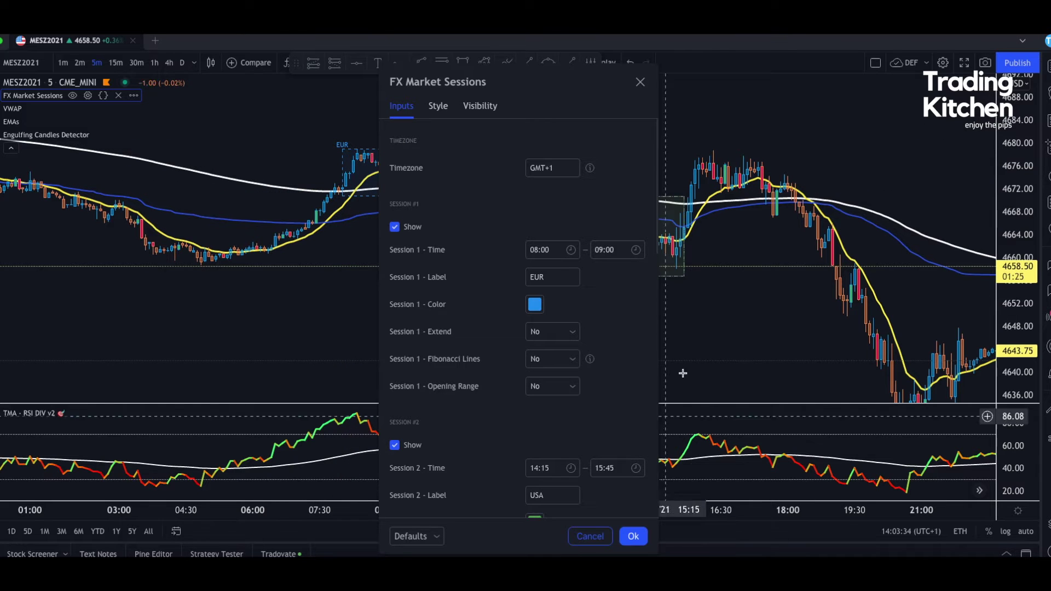
left_click_drag(554, 89, 378, 93)
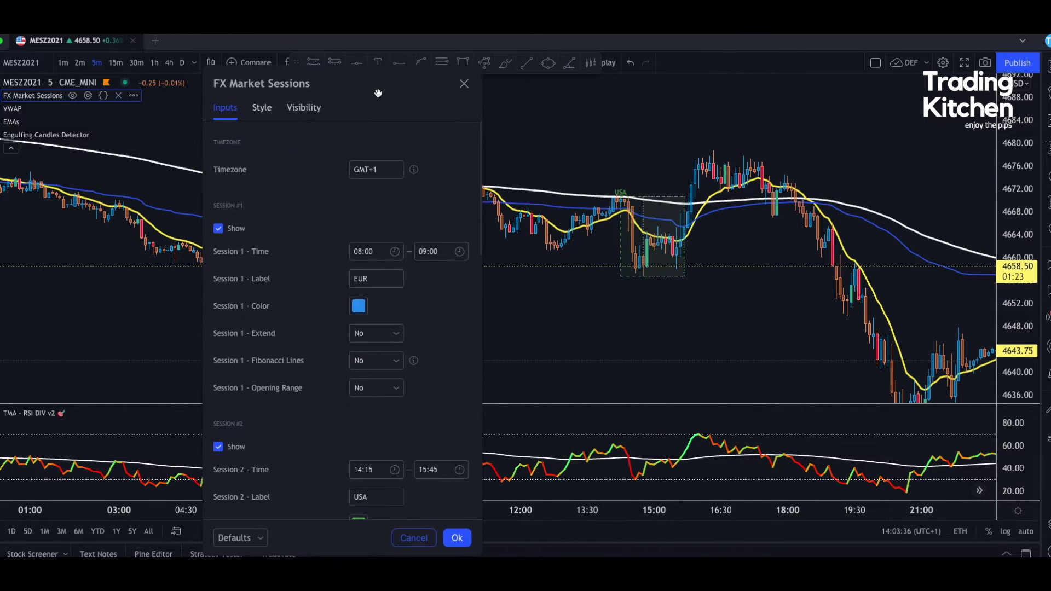
left_click(465, 85)
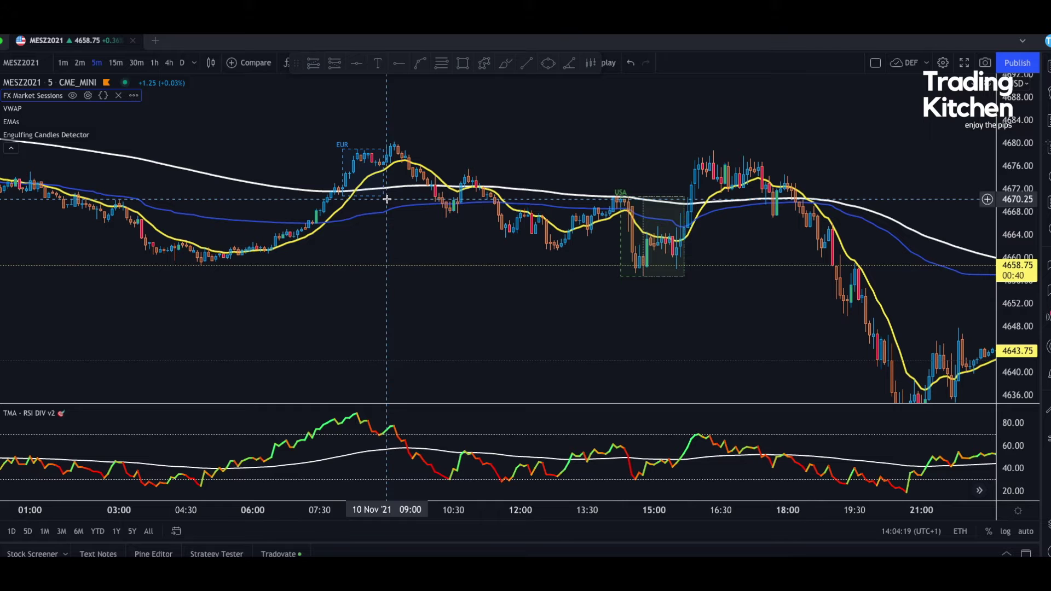
- Pan to the 11 Nov candles and stretch the price and time scales to enlarge them
left_click_drag(721, 320, 505, 307)
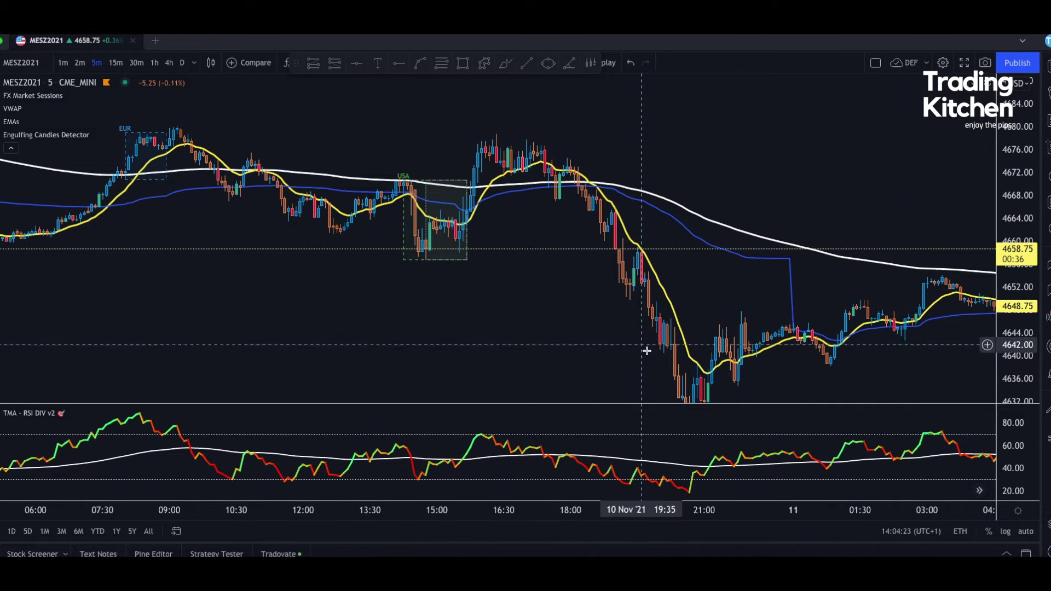
left_click_drag(1013, 356, 961, 319)
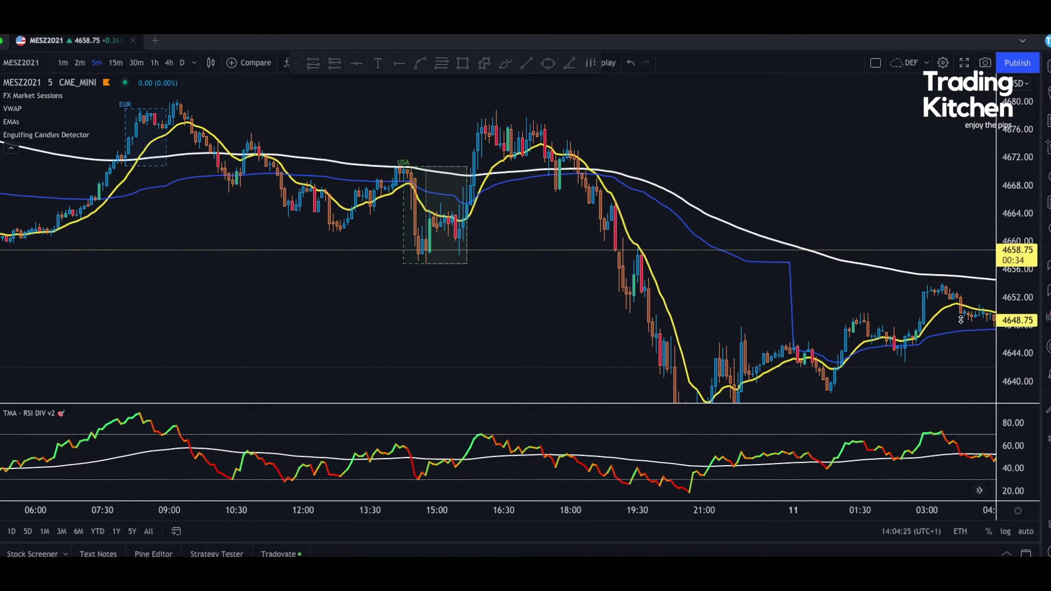
scroll(507, 269, "up", 2)
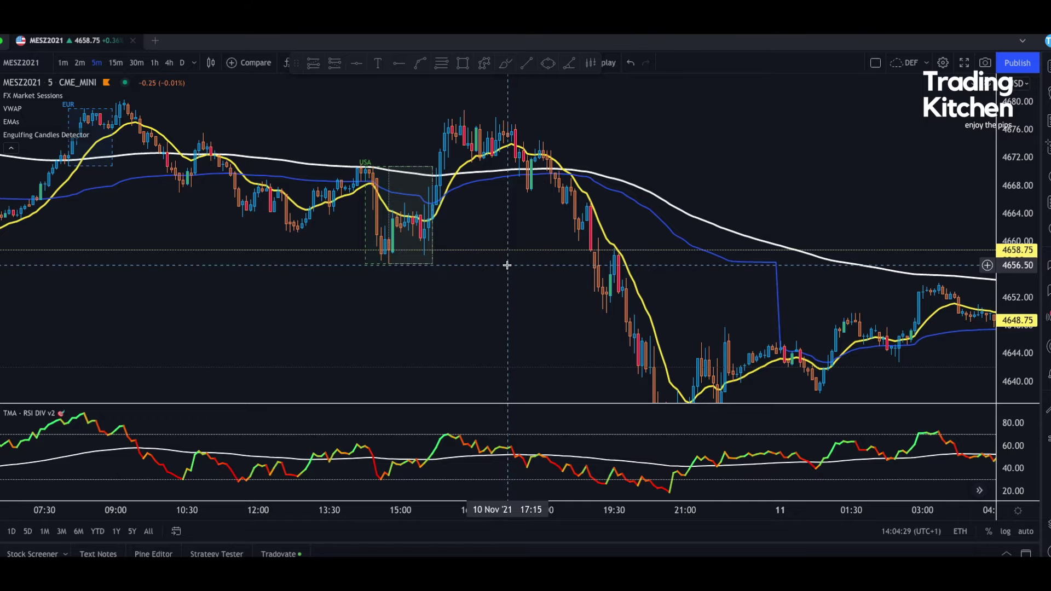
scroll(602, 263, "up", 1)
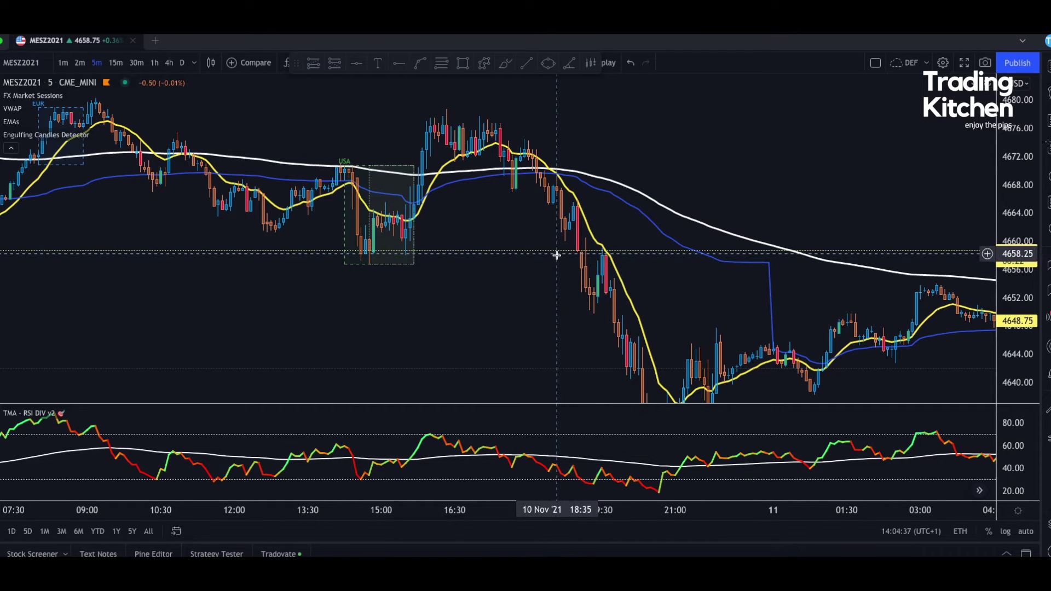
- Draw a level trend line at the USA session low (~4656.75) from 14:10 to 20:50
left_click(526, 63)
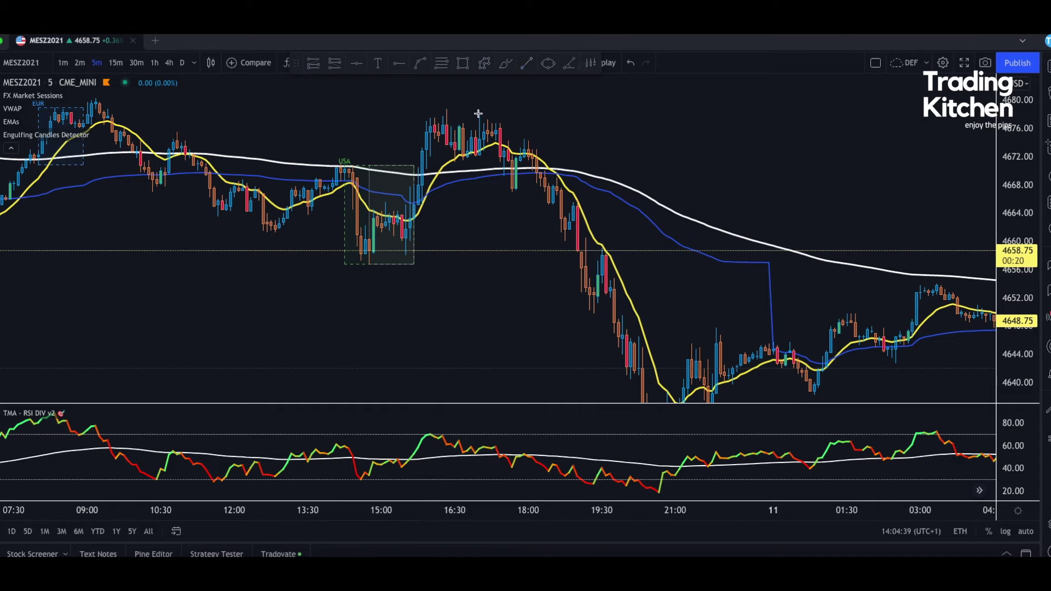
left_click(340, 265)
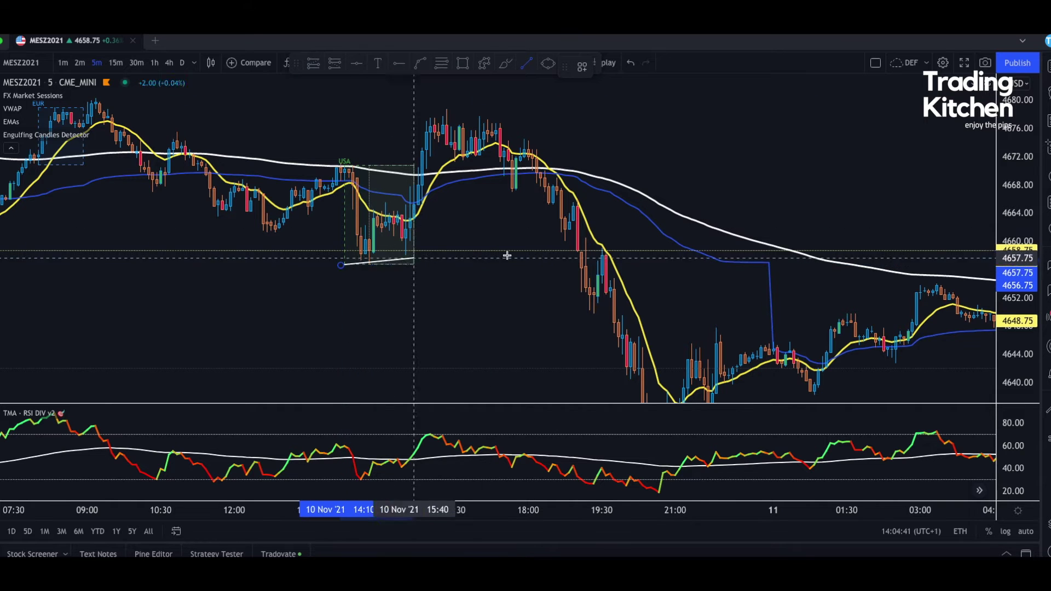
left_click(667, 265)
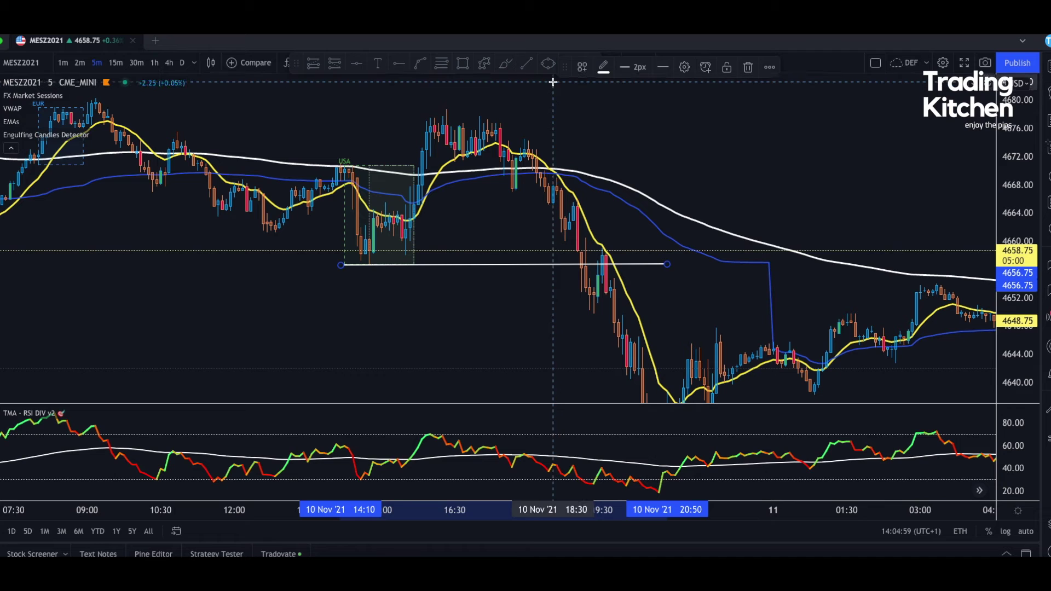
- Move the floating toolbar aside and draw a trend line down the steep drop after 18:30
left_click_drag(293, 66, 242, 86)
left_click(589, 199)
left_click_drag(564, 182, 619, 261)
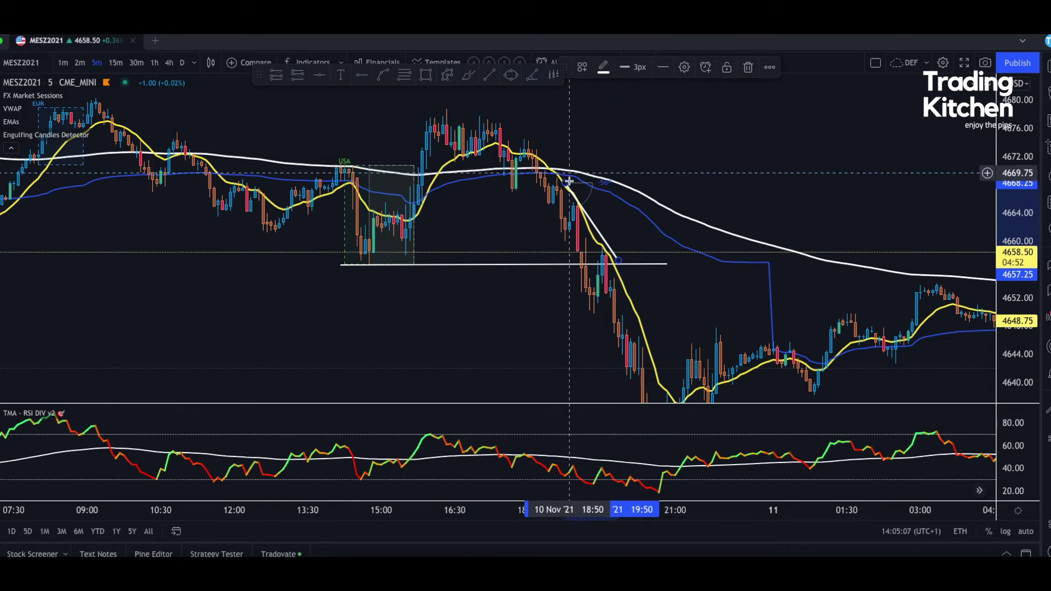
left_click_drag(567, 186, 615, 255)
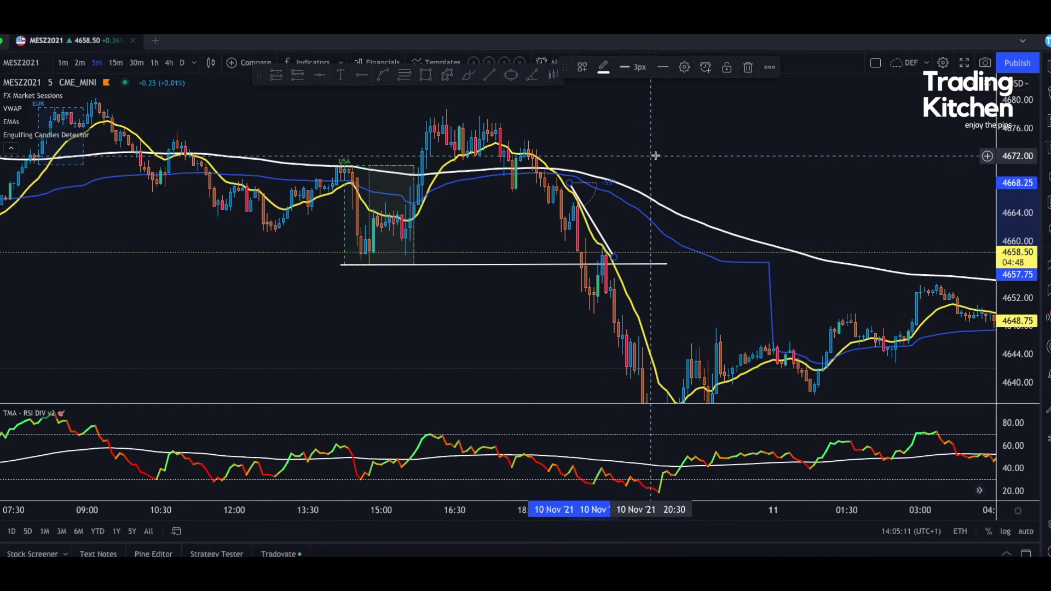
- Zoom and pan around the evening sell-off to inspect the new line and the session-low line
scroll(495, 281, "up", 2)
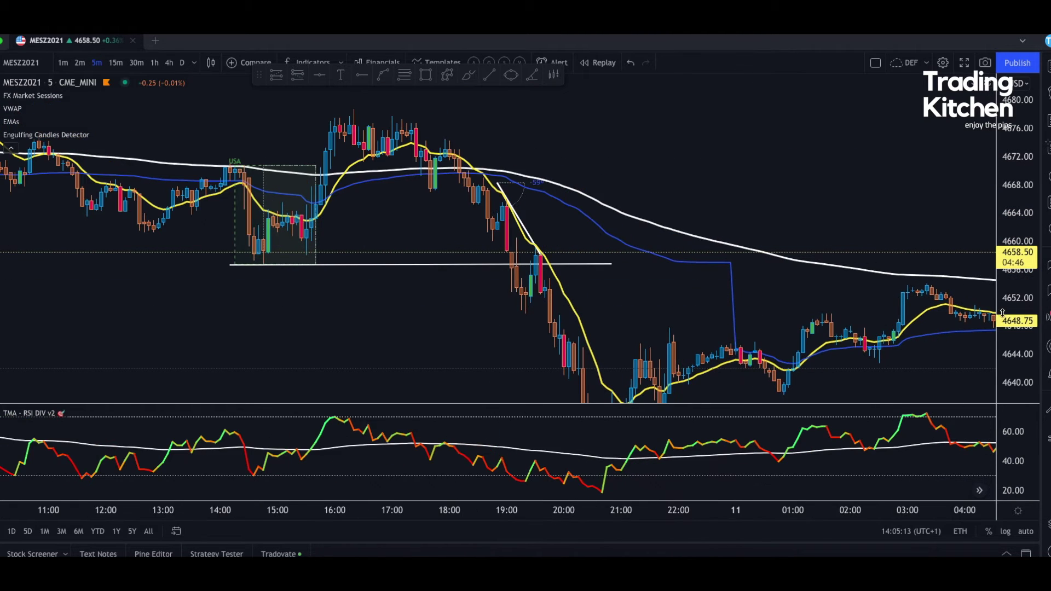
left_click_drag(1017, 238, 1019, 201)
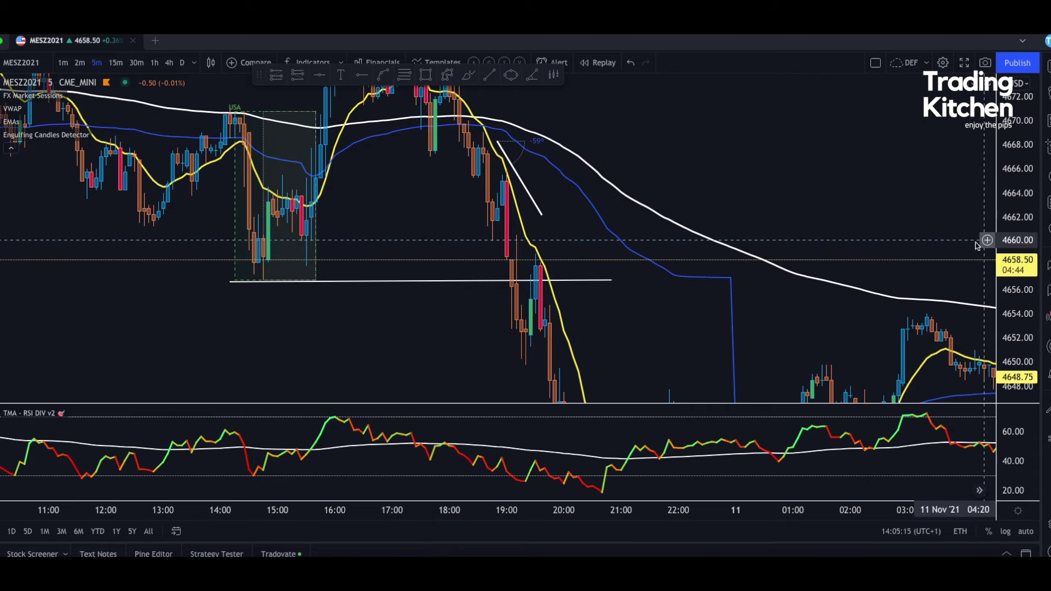
scroll(448, 289, "down", 1)
left_click_drag(657, 327, 687, 293)
scroll(439, 230, "up", 2)
left_click_drag(534, 230, 570, 232)
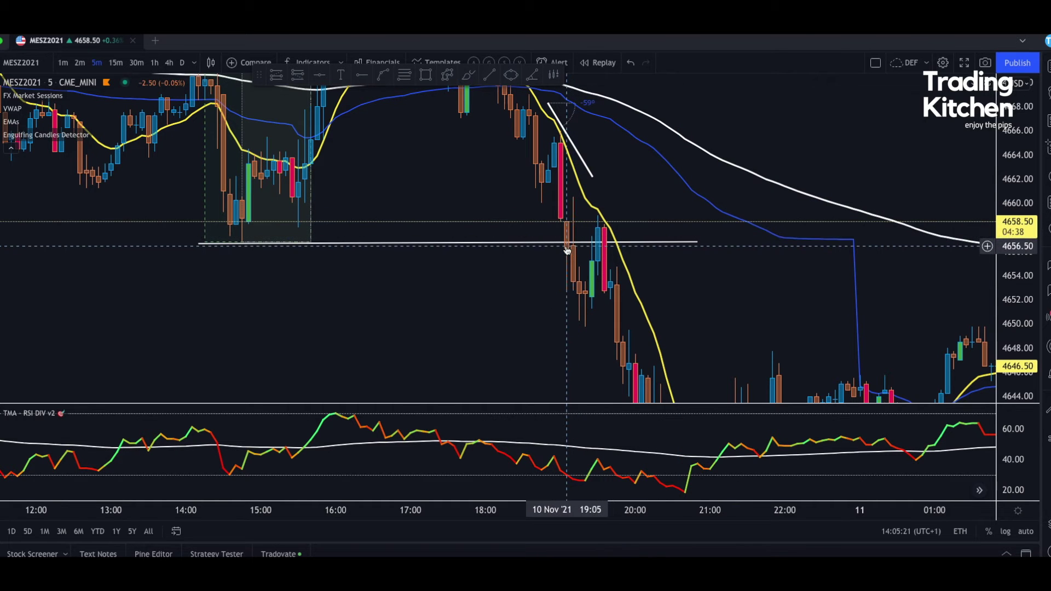
left_click(390, 245)
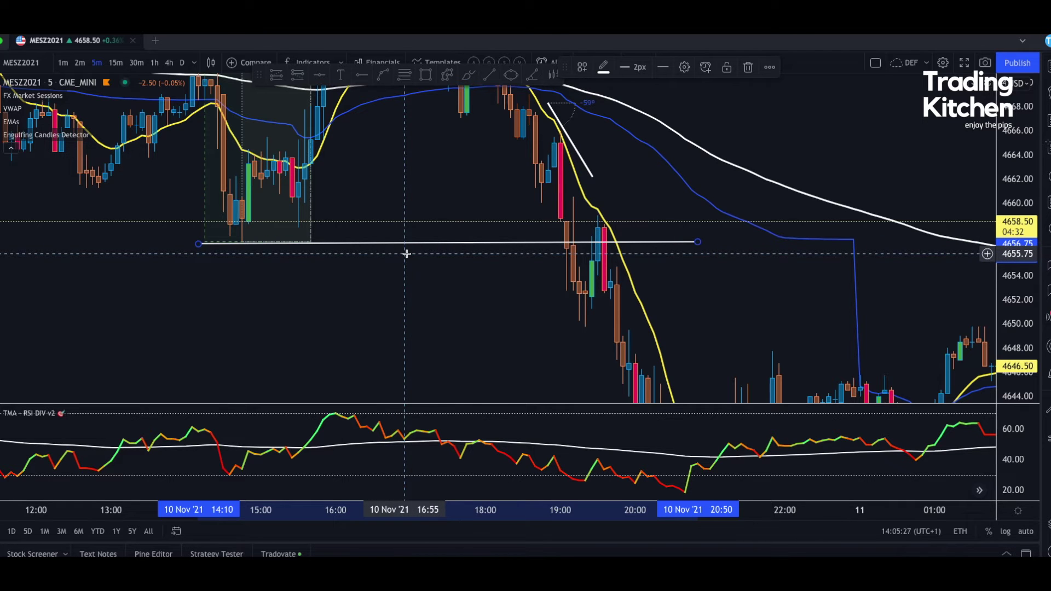
left_click(444, 257)
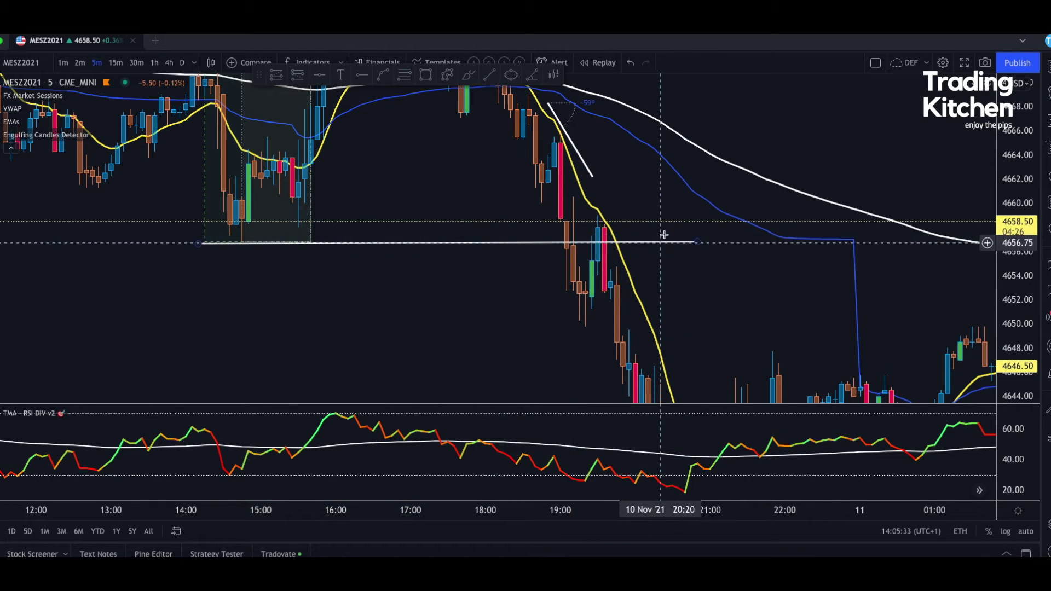
scroll(607, 282, "up", 3)
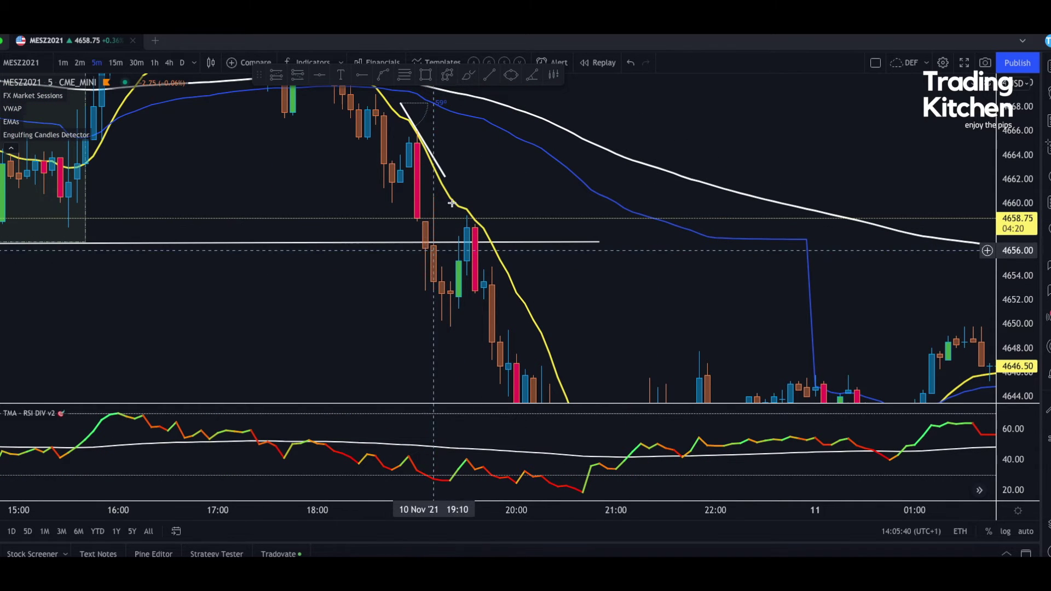
left_click(471, 76)
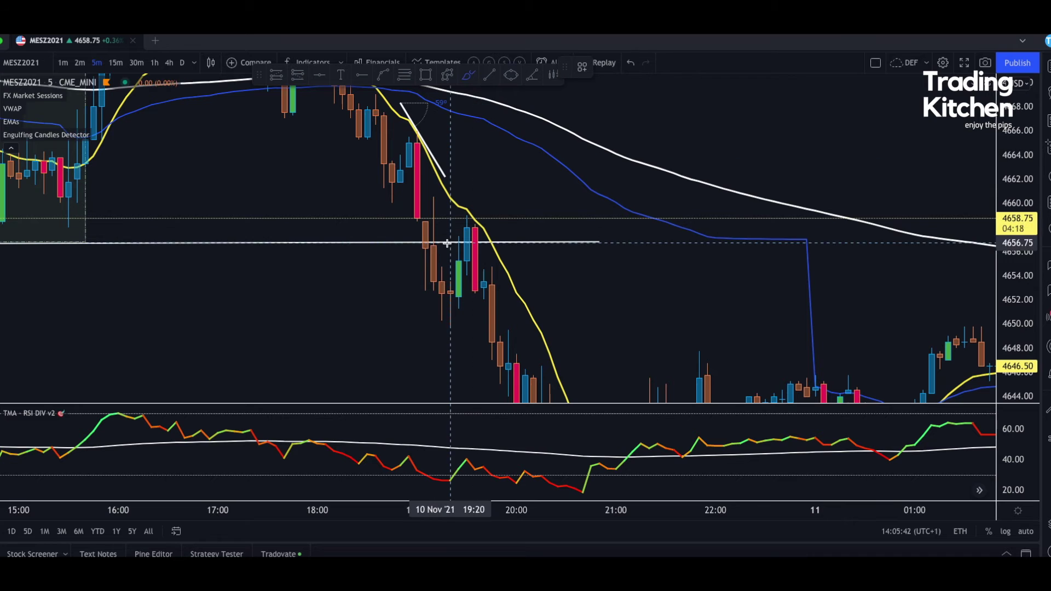
- Sketch two freehand brush marks below the session-low line, then remove them
mouse_move(423, 302)
left_mouse_down()
mouse_move(428, 251)
mouse_move(431, 294)
left_mouse_up()
key("ctrl+z")
mouse_move(421, 249)
left_mouse_down()
mouse_move(419, 290)
mouse_move(439, 276)
mouse_move(436, 249)
left_mouse_up()
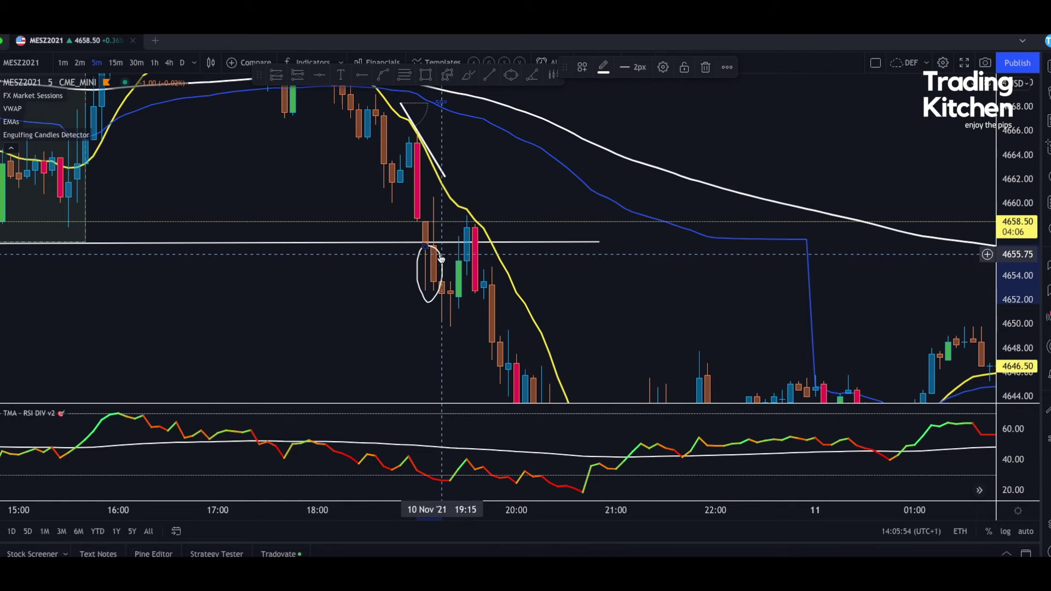
key("Delete")
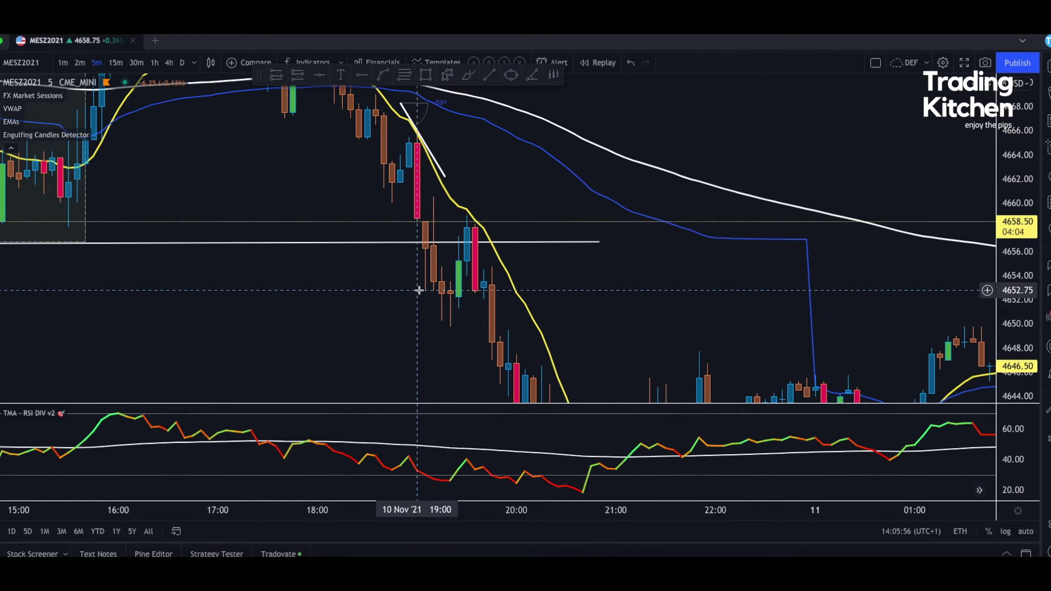
scroll(417, 289, "down", 2)
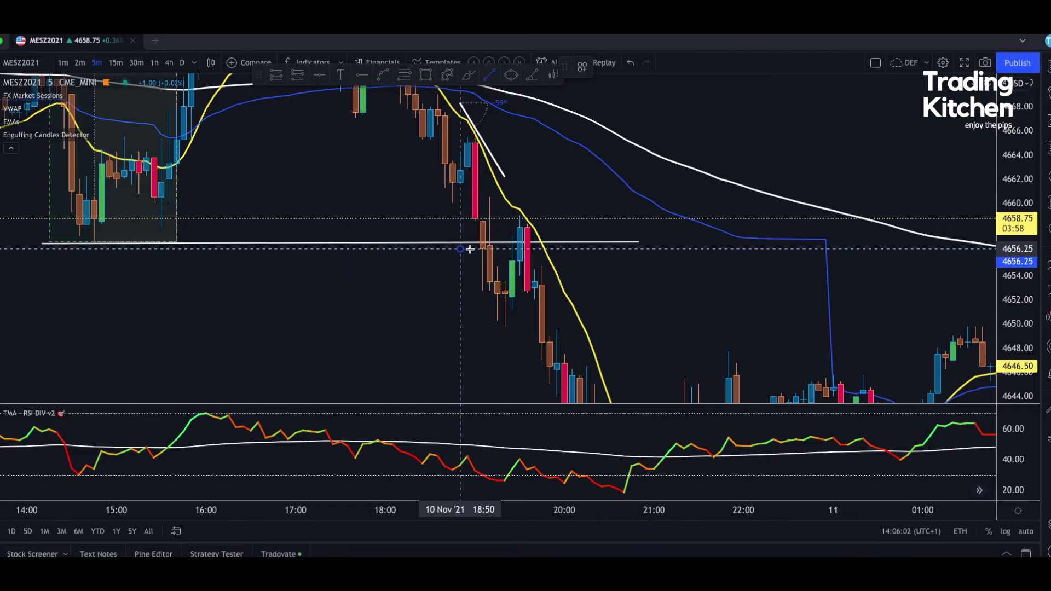
- Draw a second horizontal line at about 4656.25 from 18:50 to 20:45
left_click_drag(460, 249, 632, 250)
left_click(632, 250)
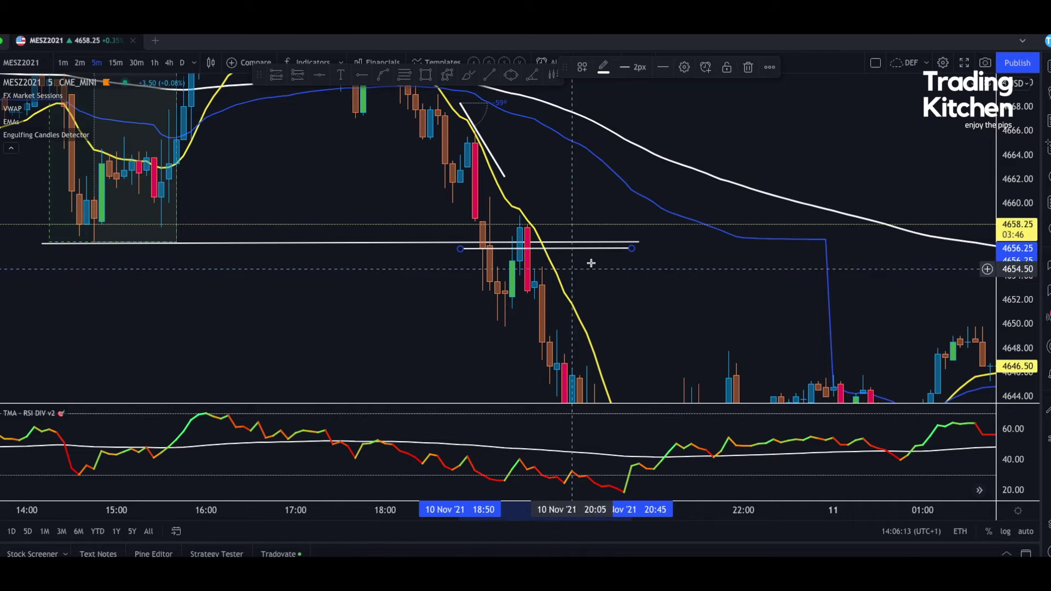
scroll(602, 269, "up", 1)
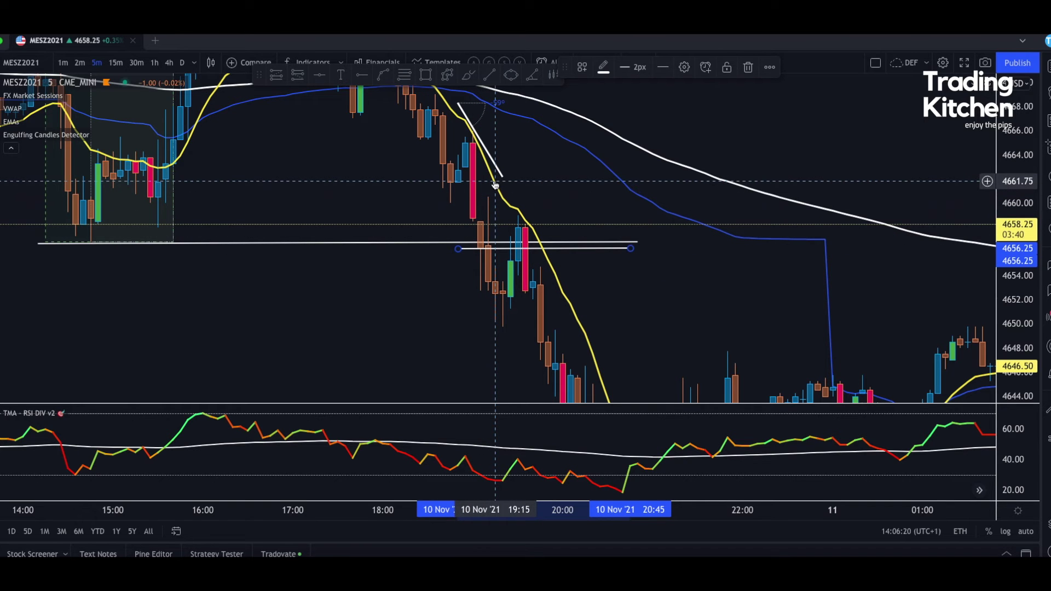
left_click(539, 204)
scroll(429, 265, "up", 1)
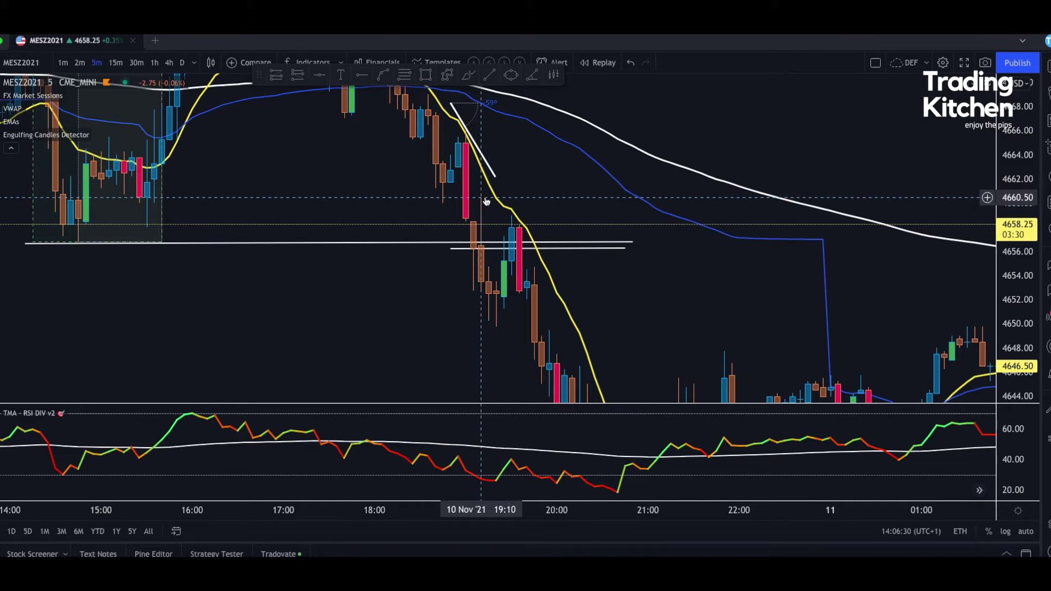
- Place a short position on the ~19:05 breakdown candle with stop at 4658.75, risk/reward 4.3
left_click(299, 76)
left_click(481, 248)
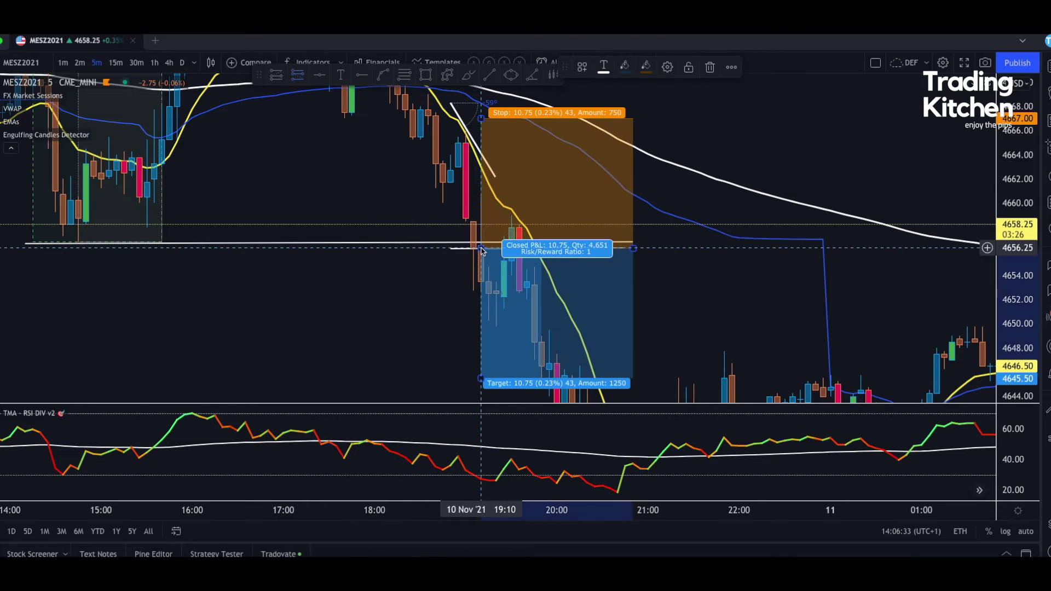
left_click_drag(483, 117, 479, 219)
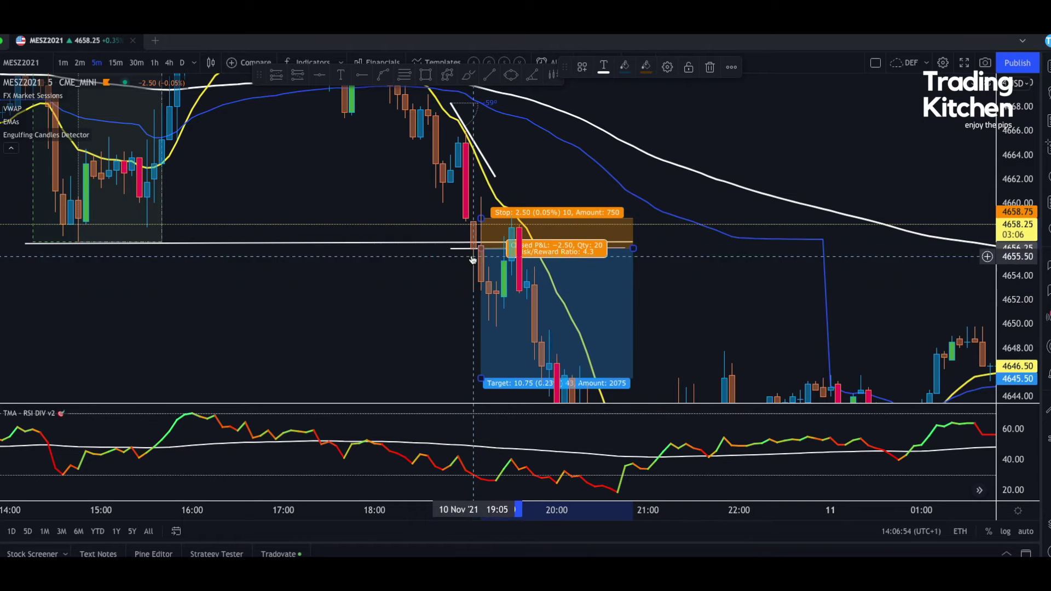
left_click(527, 178)
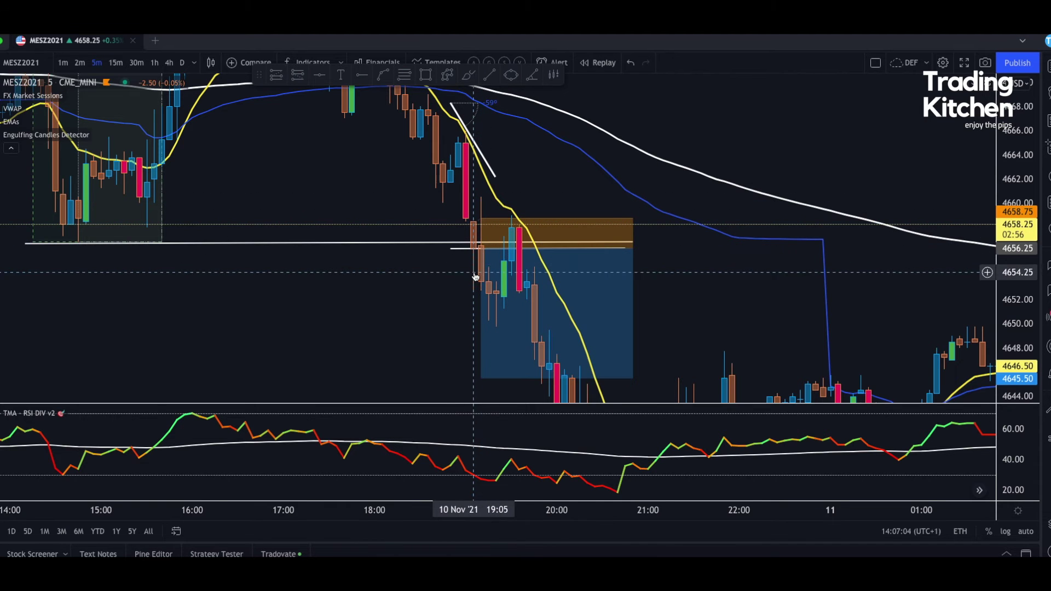
- Move the short-position box right of the breakdown candles and lower the short line to 4652.75
scroll(477, 294, "down", 1)
scroll(455, 303, "down", 2)
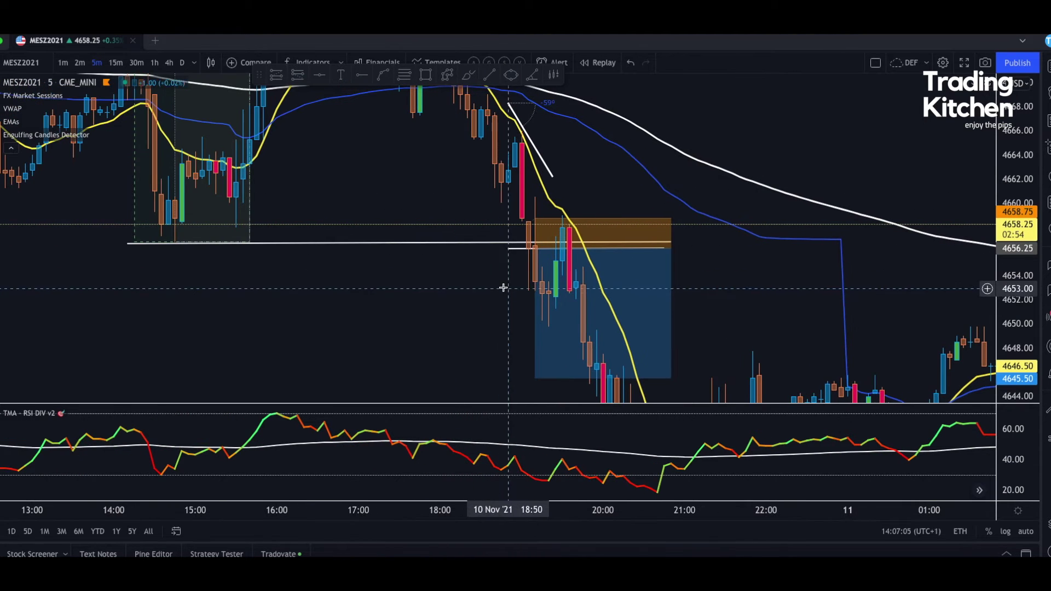
scroll(526, 280, "down", 2)
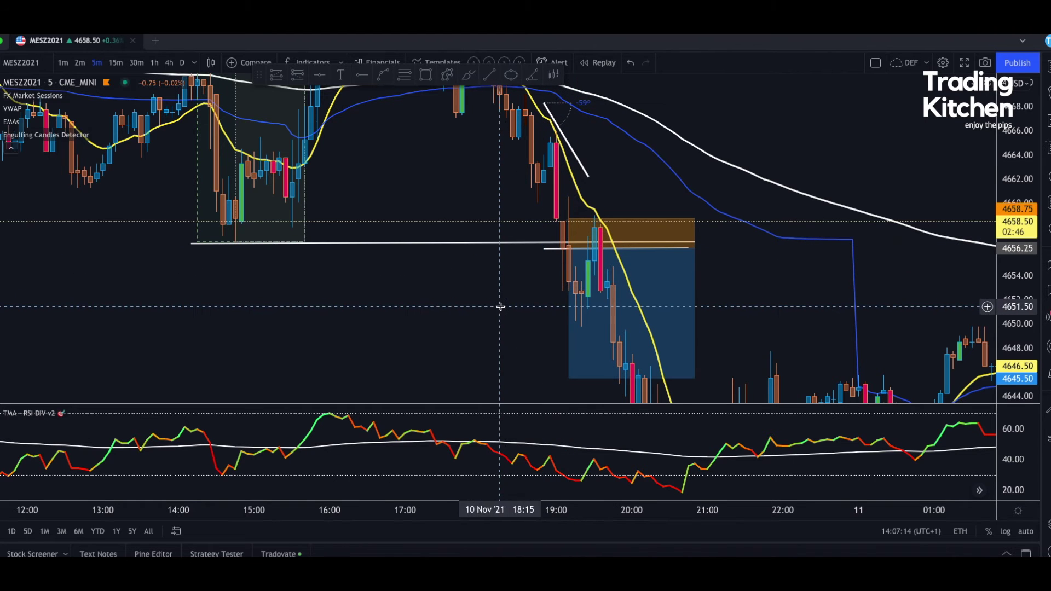
scroll(444, 310, "up", 4)
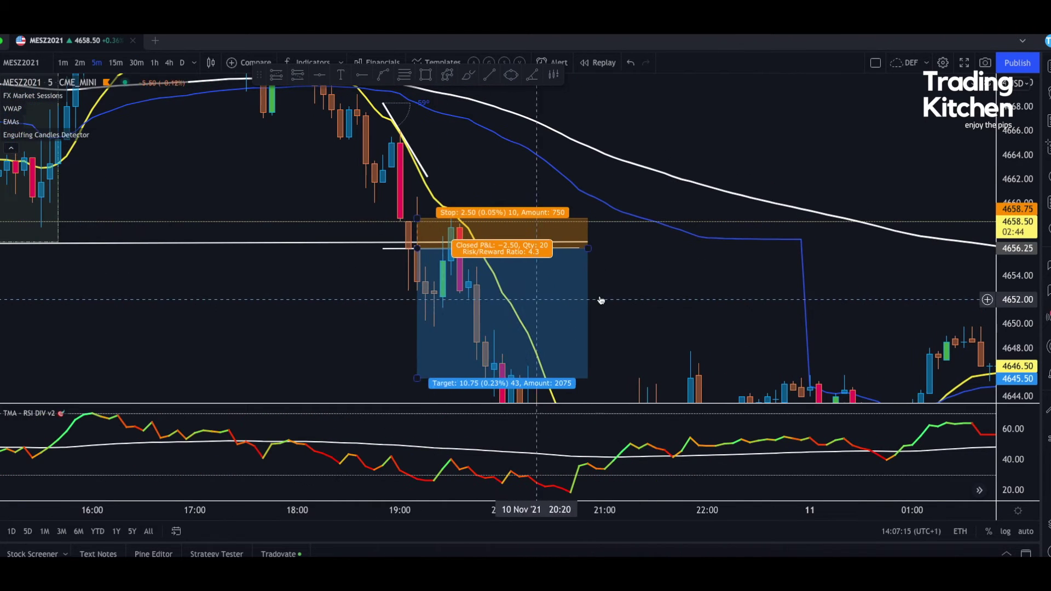
scroll(601, 300, "down", 2)
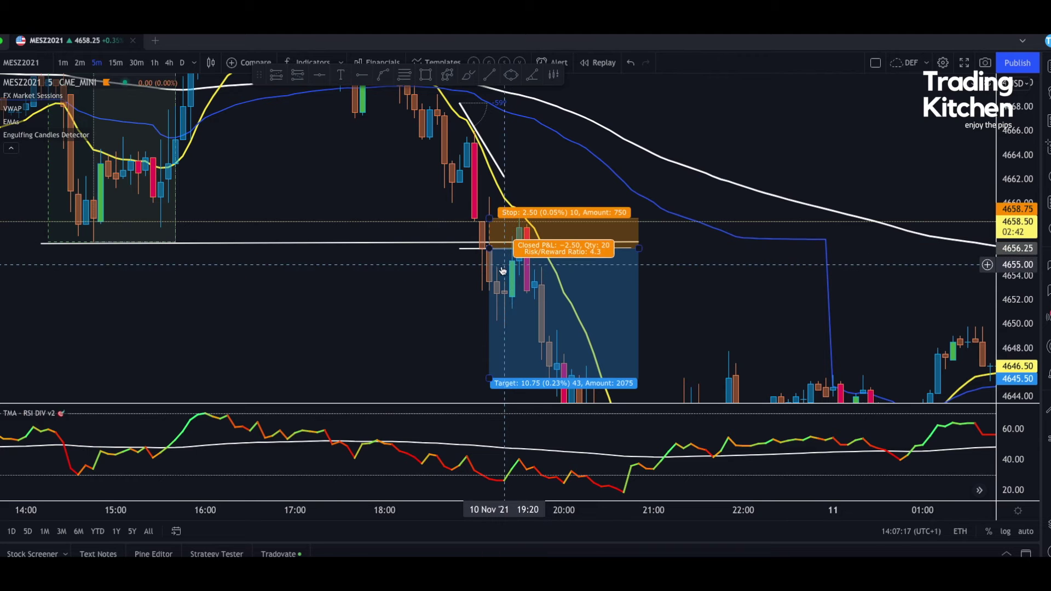
left_click_drag(502, 271, 625, 262)
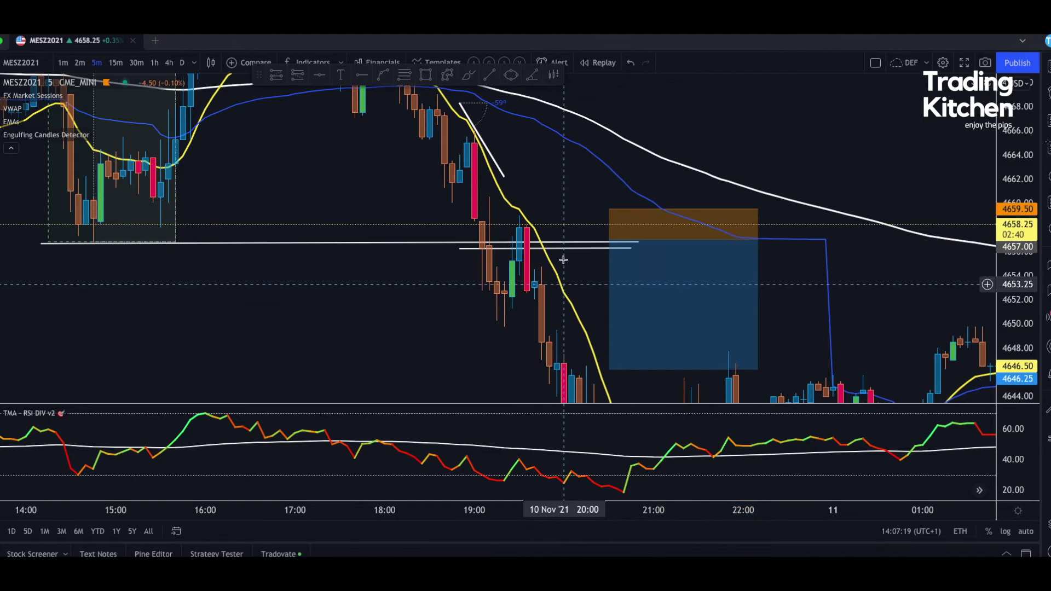
left_click_drag(581, 254, 583, 295)
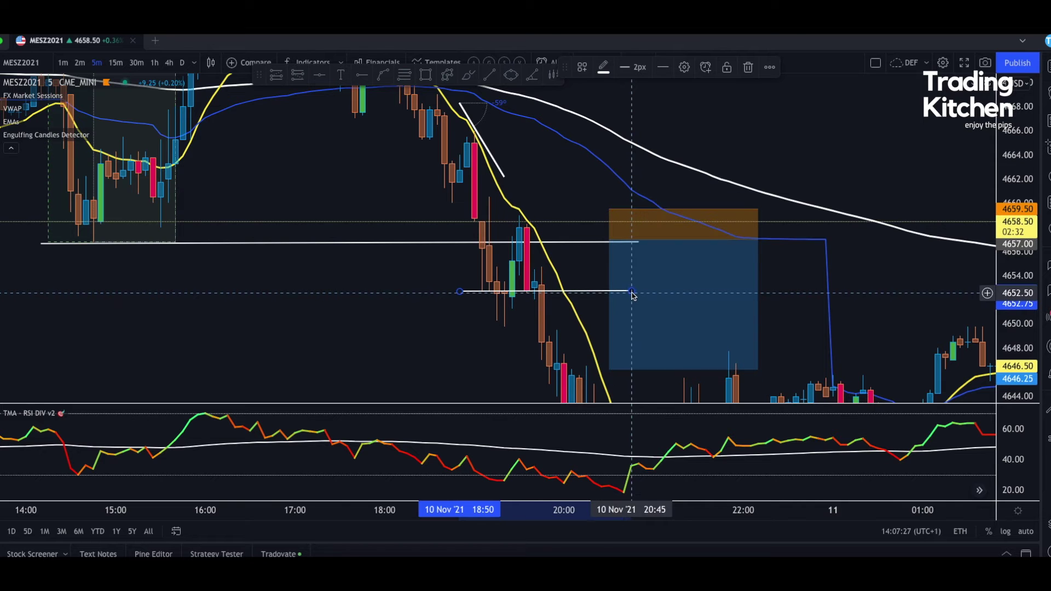
left_click(473, 300)
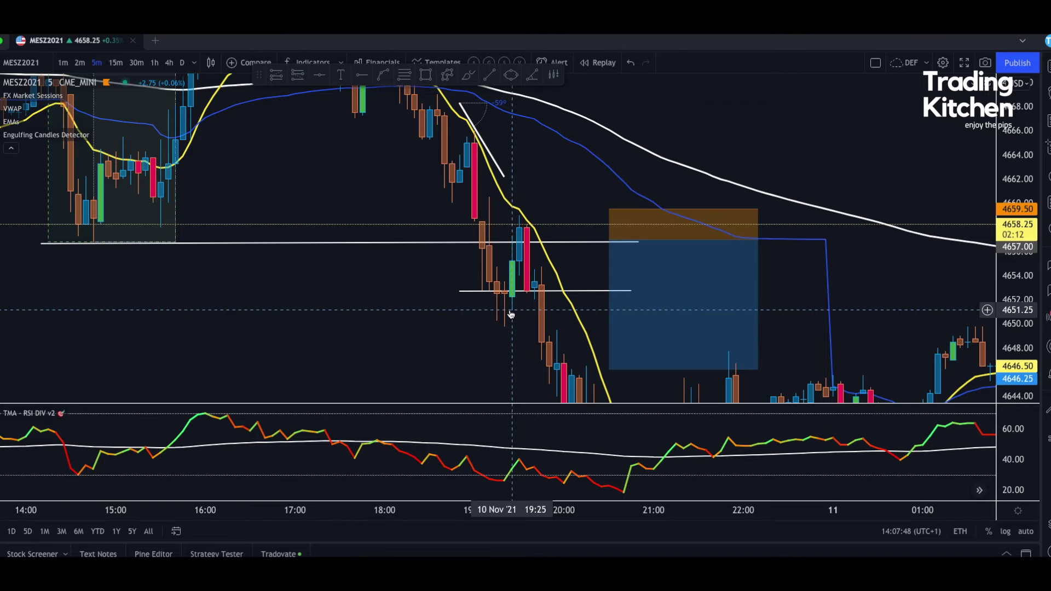
left_click_drag(509, 345, 498, 305)
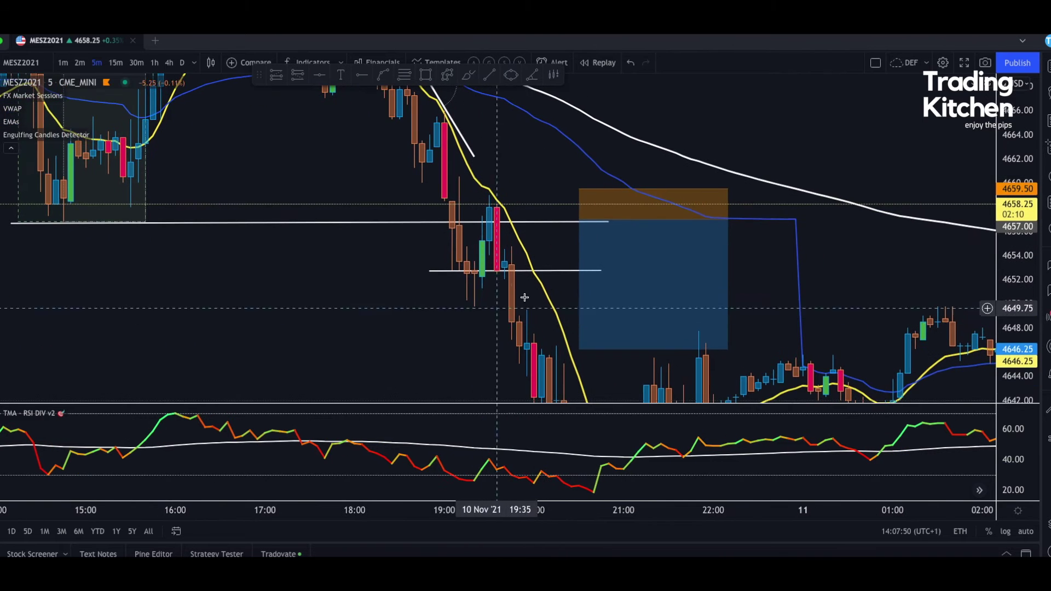
- Drop the short line to 4650, then draw and reshape a narrow ellipse around the red breakdown candle
left_click_drag(493, 265, 491, 298)
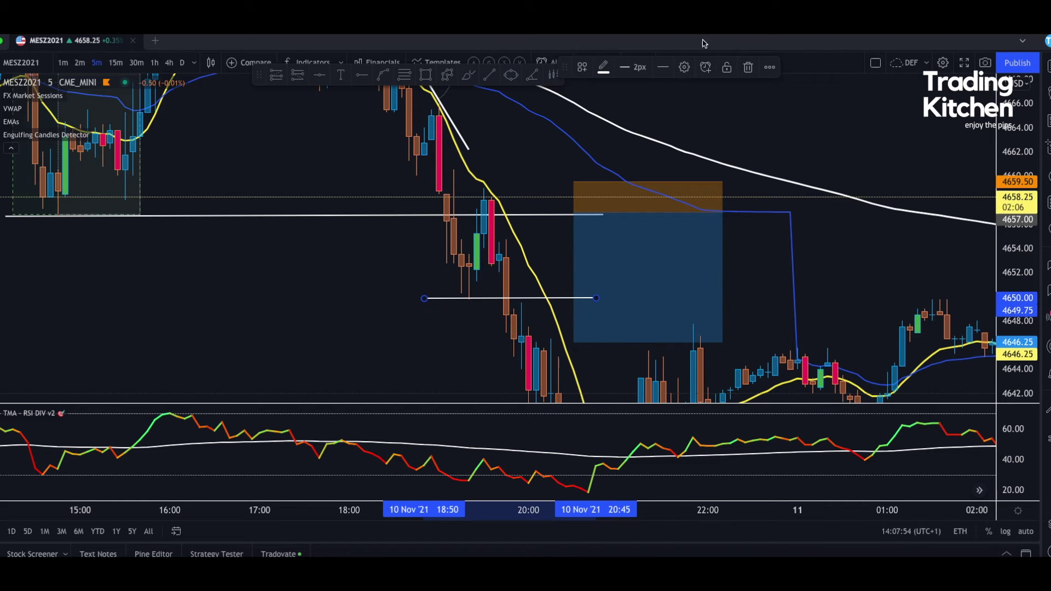
left_click(511, 75)
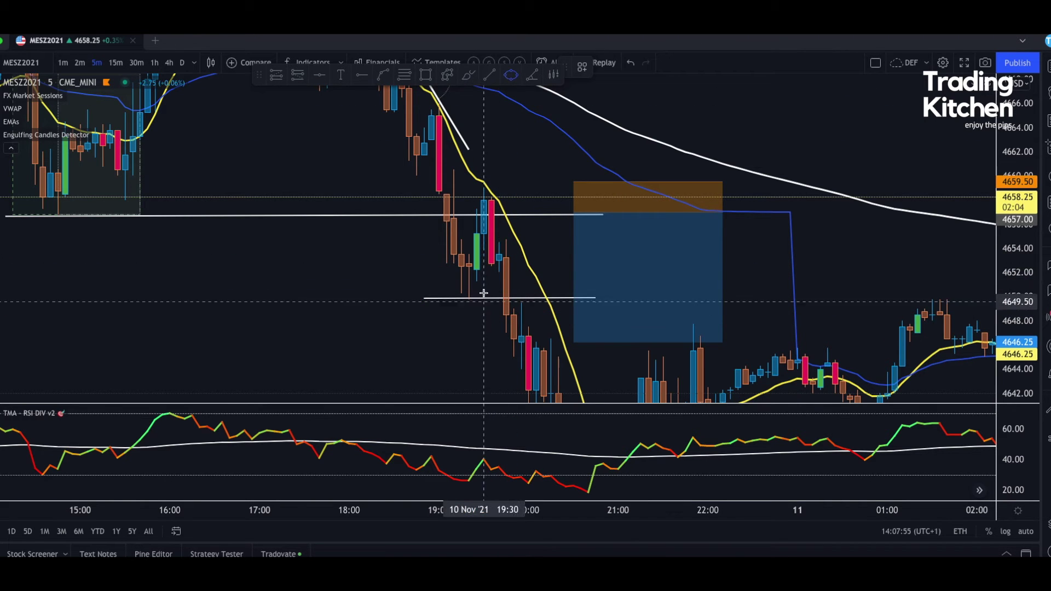
left_click(499, 235)
left_click(519, 343)
left_click(506, 359)
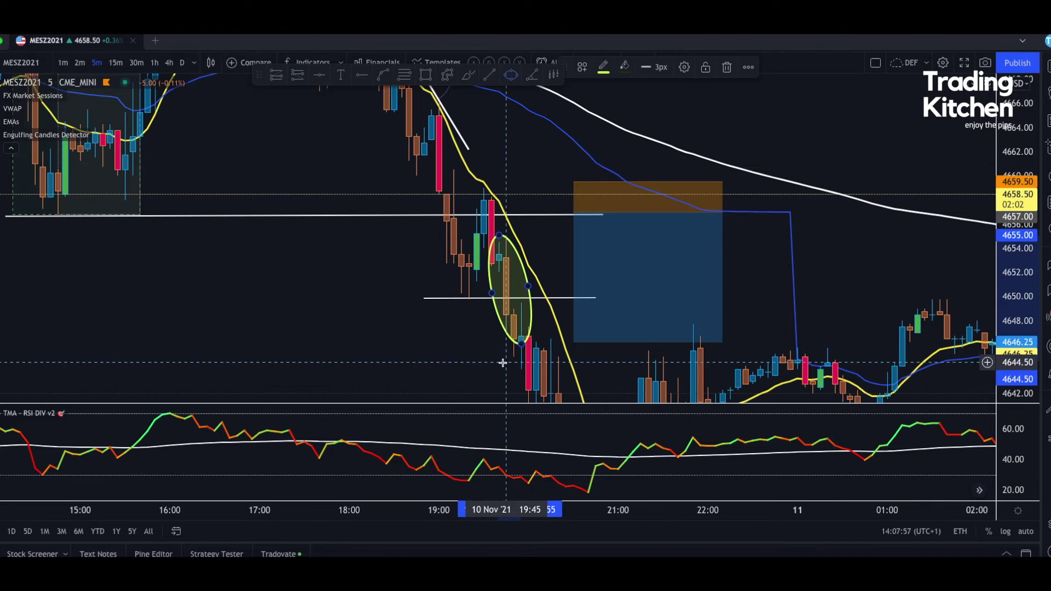
left_click_drag(523, 346, 508, 348)
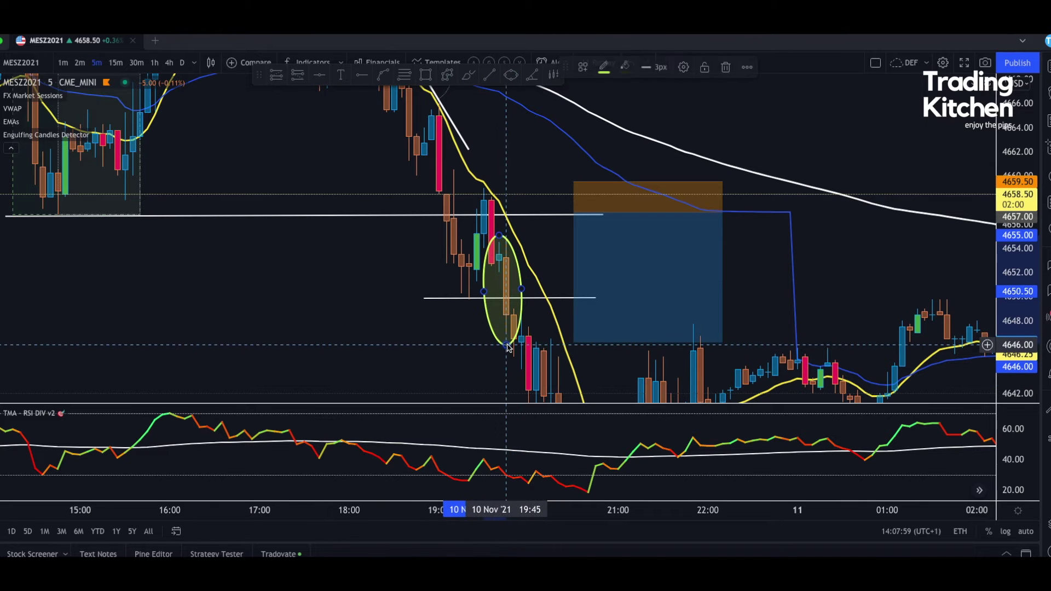
left_click(486, 294)
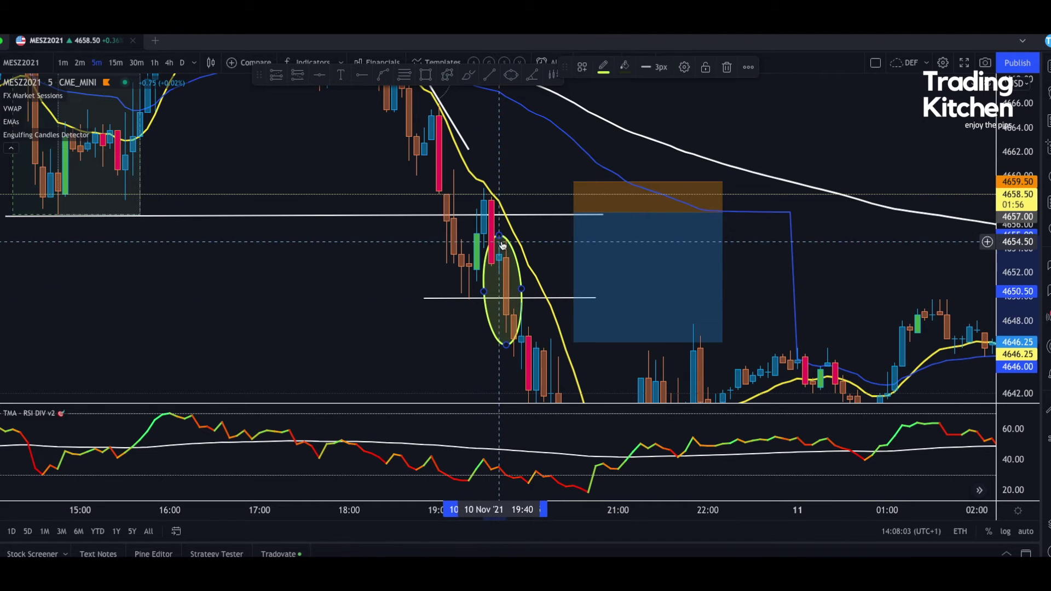
left_click_drag(500, 239, 506, 235)
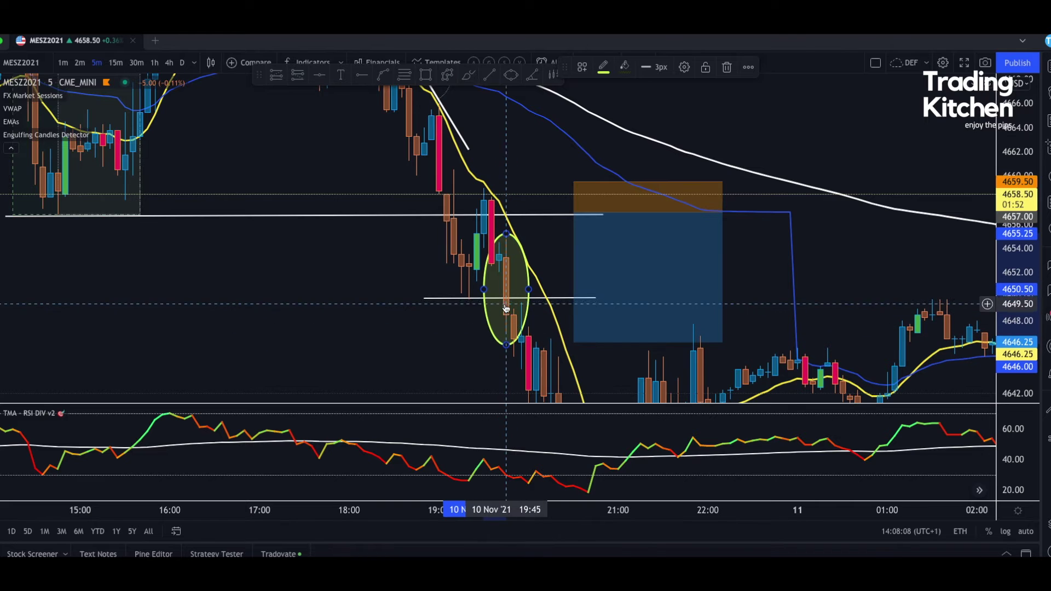
left_click_drag(444, 354, 447, 337)
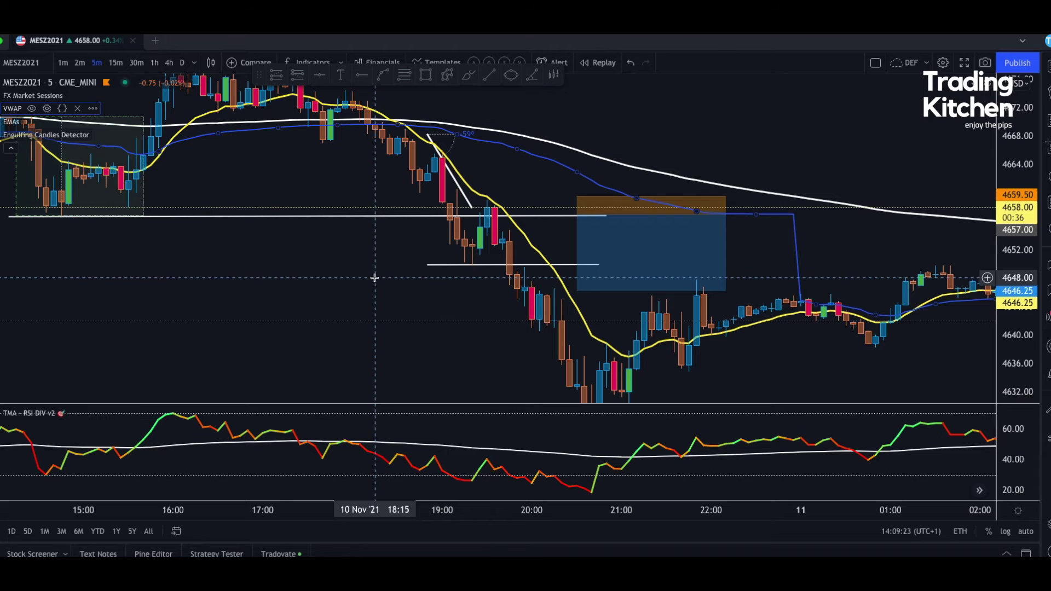
scroll(570, 240, "down", 1)
left_click(587, 264)
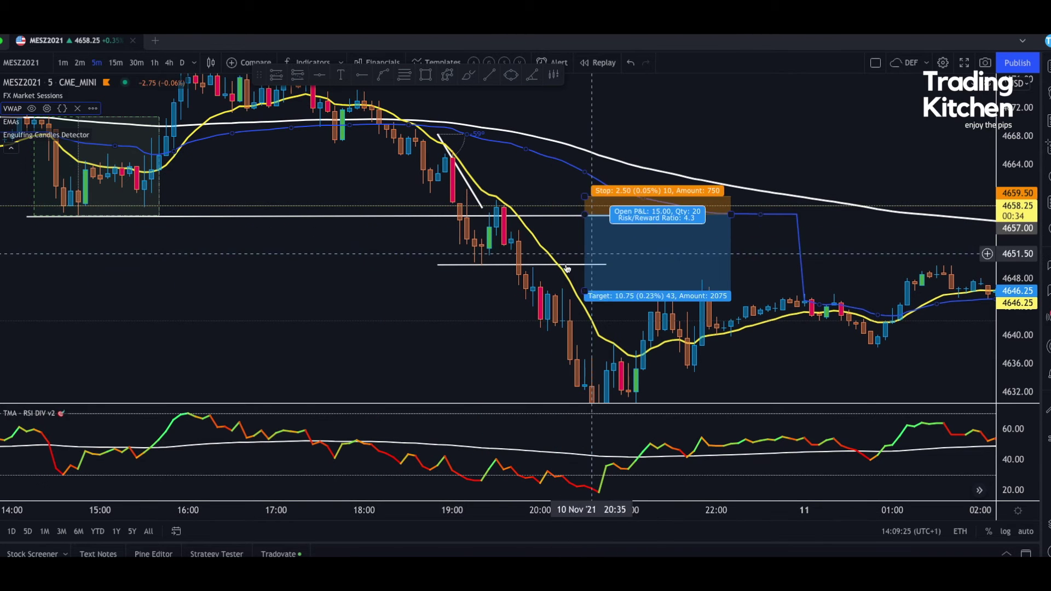
left_click(429, 277)
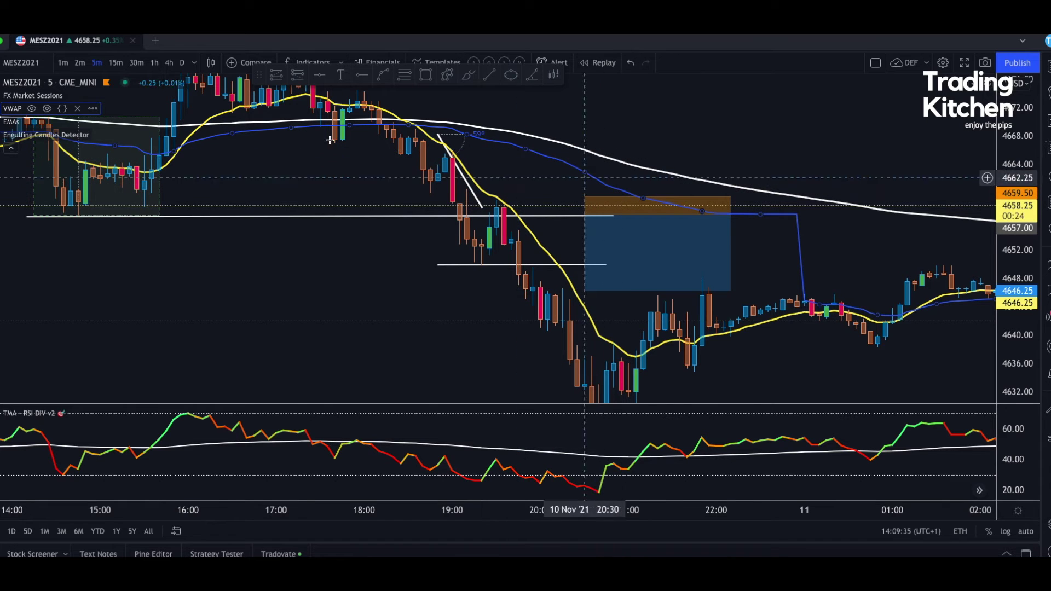
left_click(49, 109)
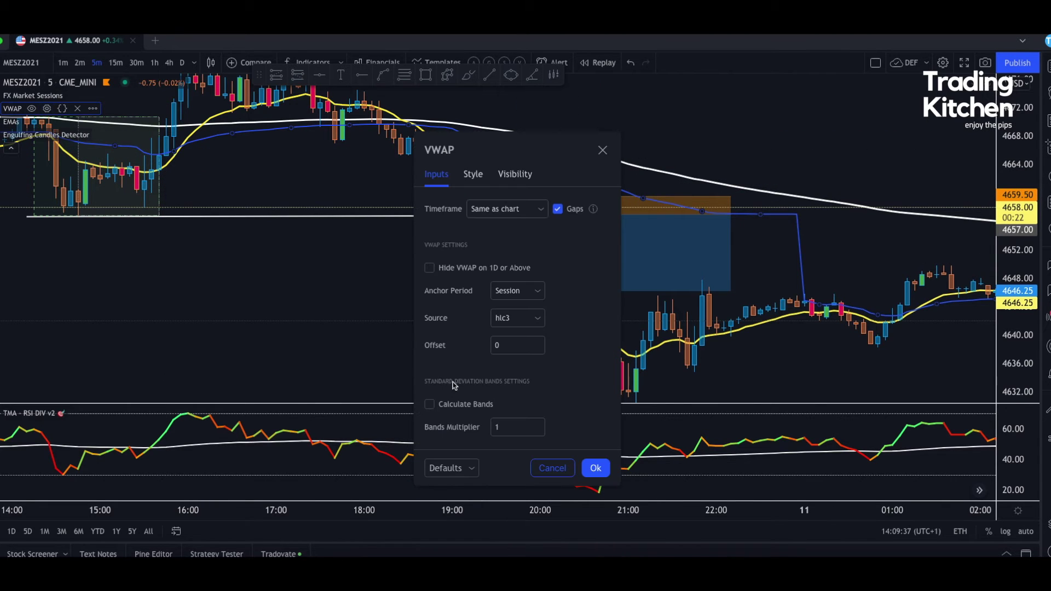
left_click(472, 175)
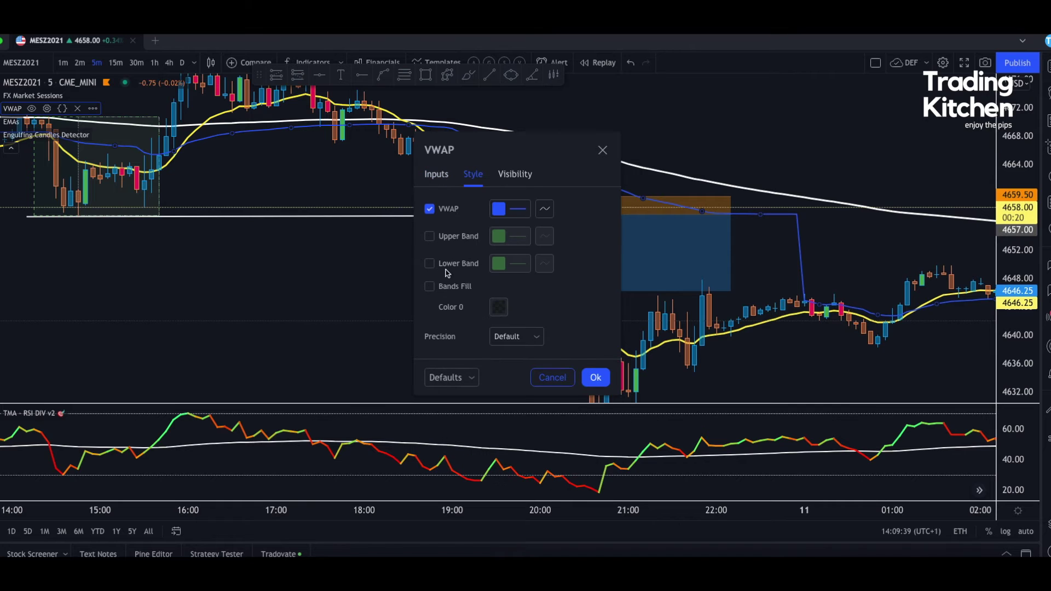
left_click(436, 175)
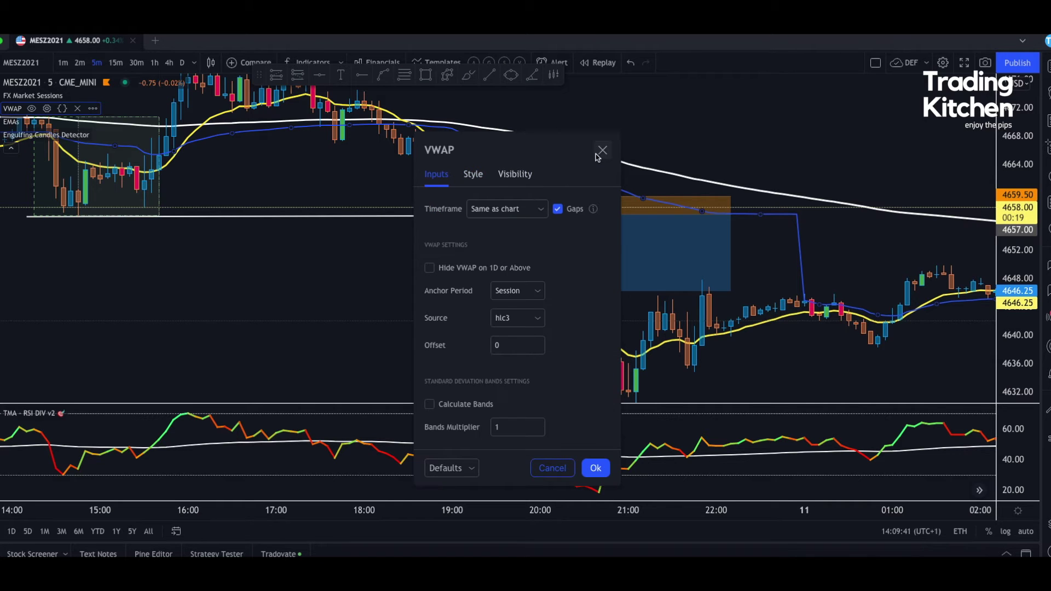
left_click(602, 151)
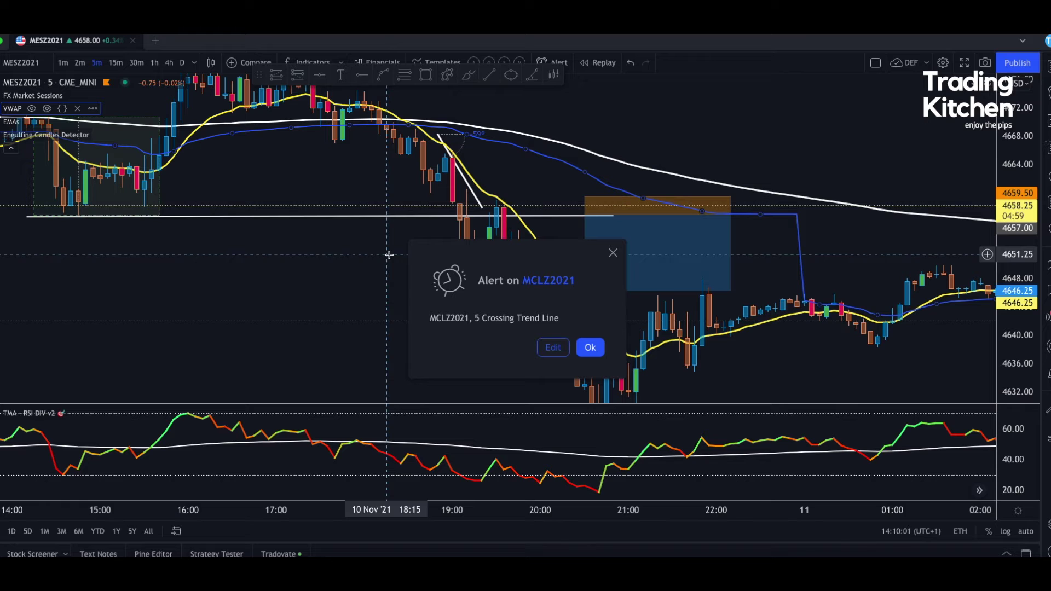
- Dismiss the price alert popup and select the position box to show its levels
left_click(592, 347)
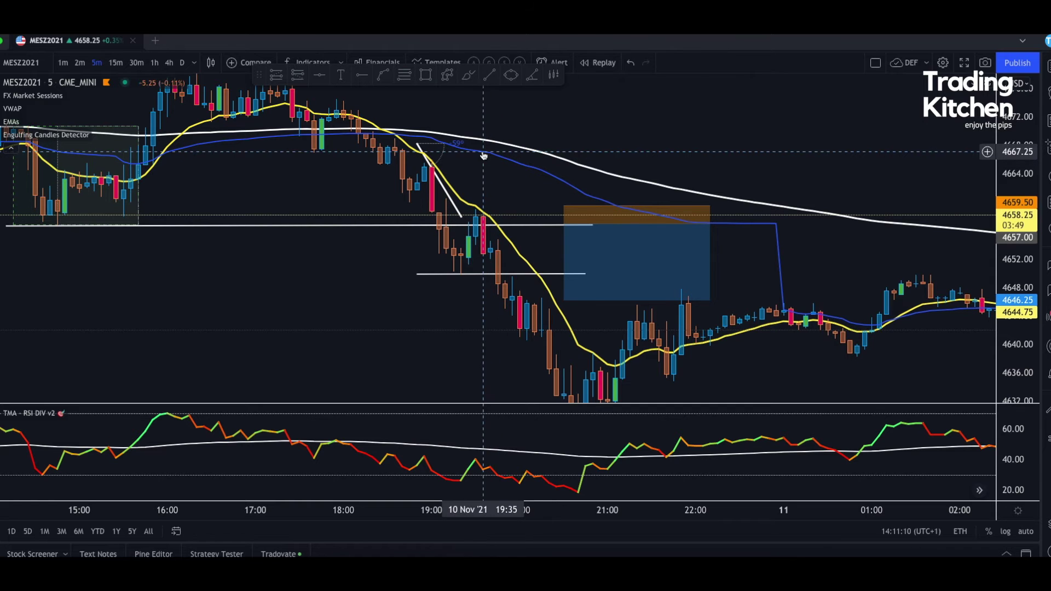
left_click(636, 273)
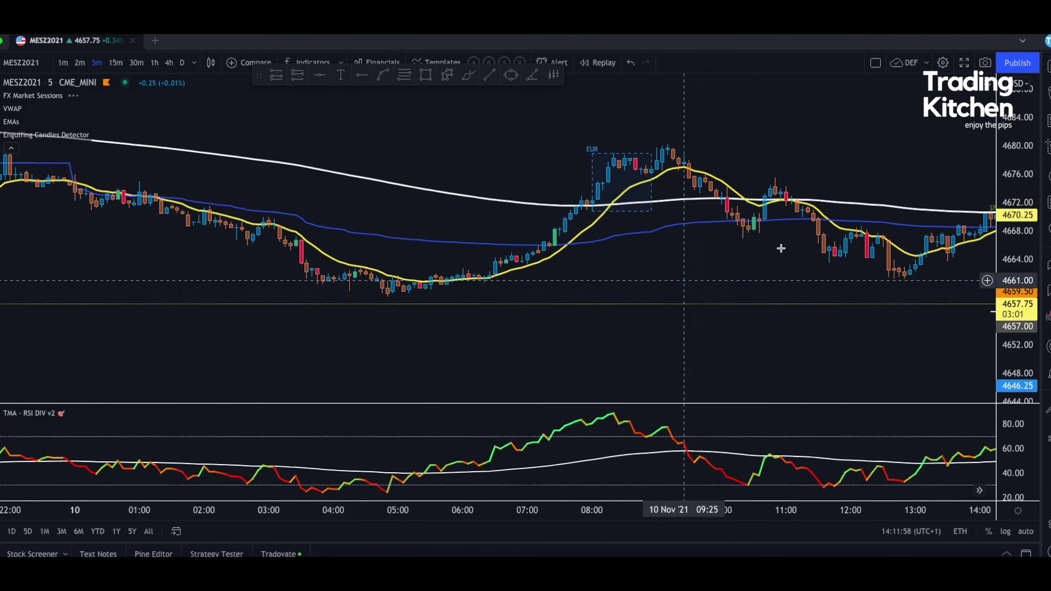
- Draw trend lines along the rising EUR-session highs and the falling RSI peaks to show divergence
scroll(780, 253, "down", 3)
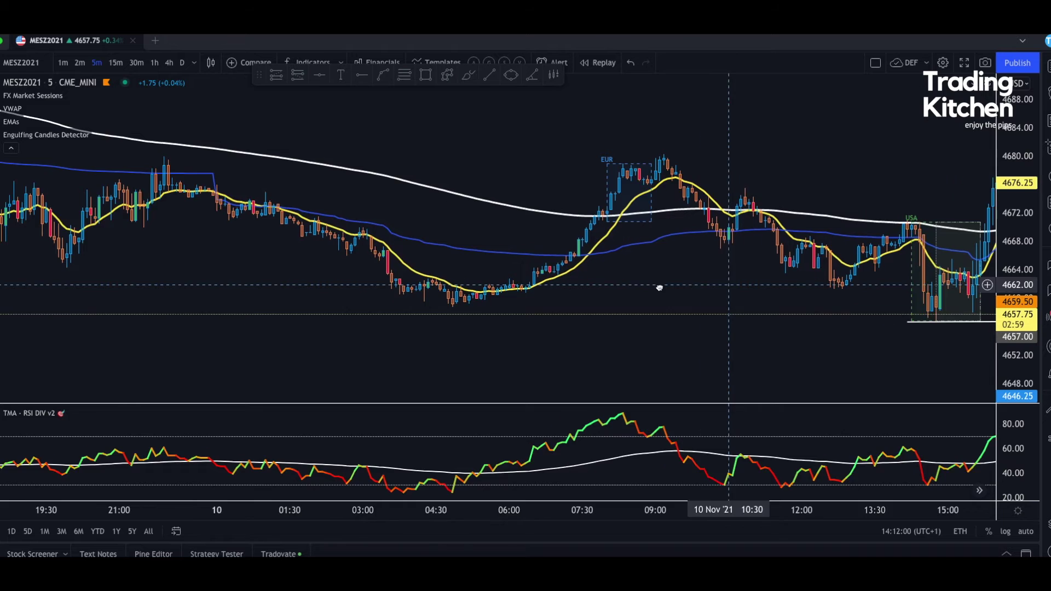
left_click_drag(688, 286, 608, 298)
scroll(577, 323, "up", 1)
left_click(490, 75)
left_click(518, 168)
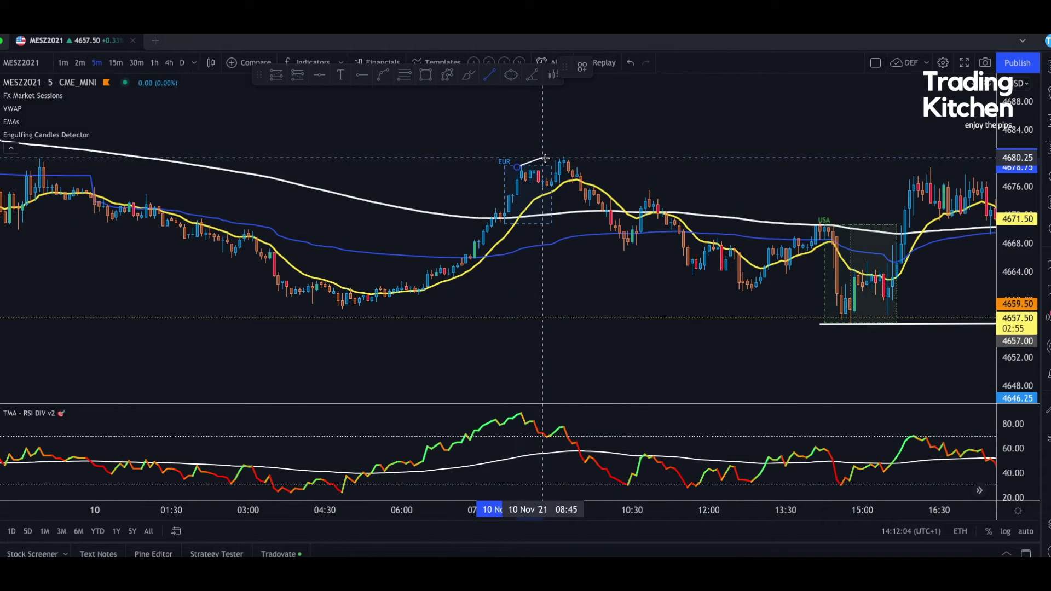
left_click(572, 158)
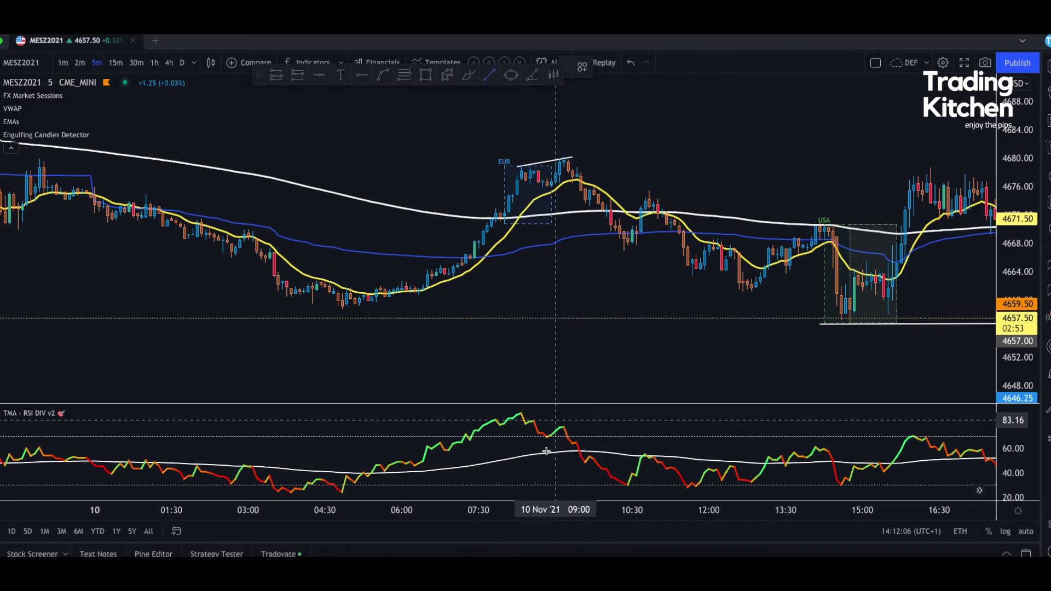
left_click(518, 410)
left_click(568, 426)
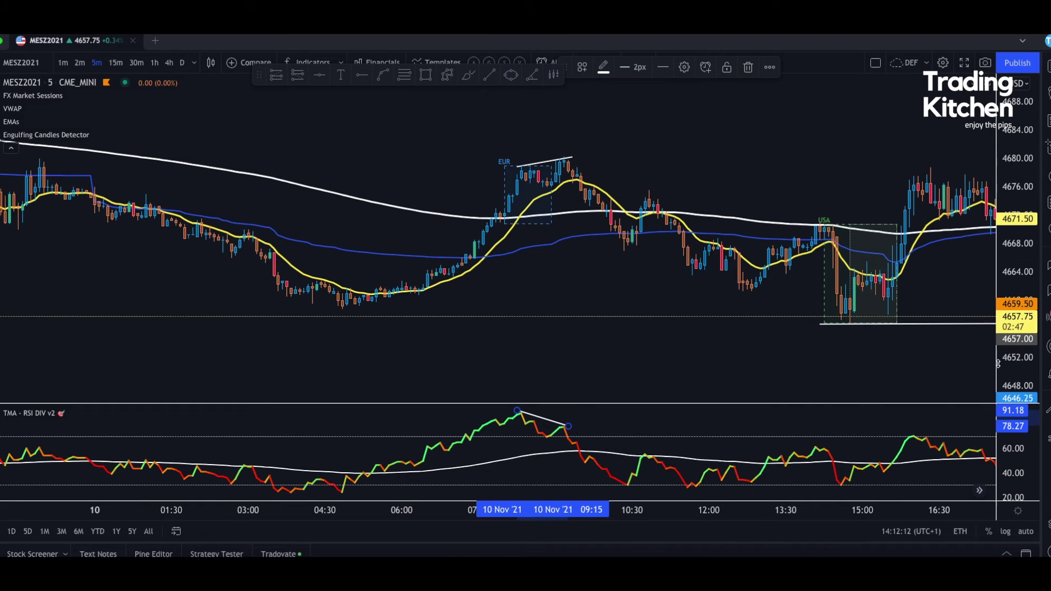
- Draw a horizontal line at the EUR-session breakout level near 4671
left_click_drag(1010, 364, 1010, 334)
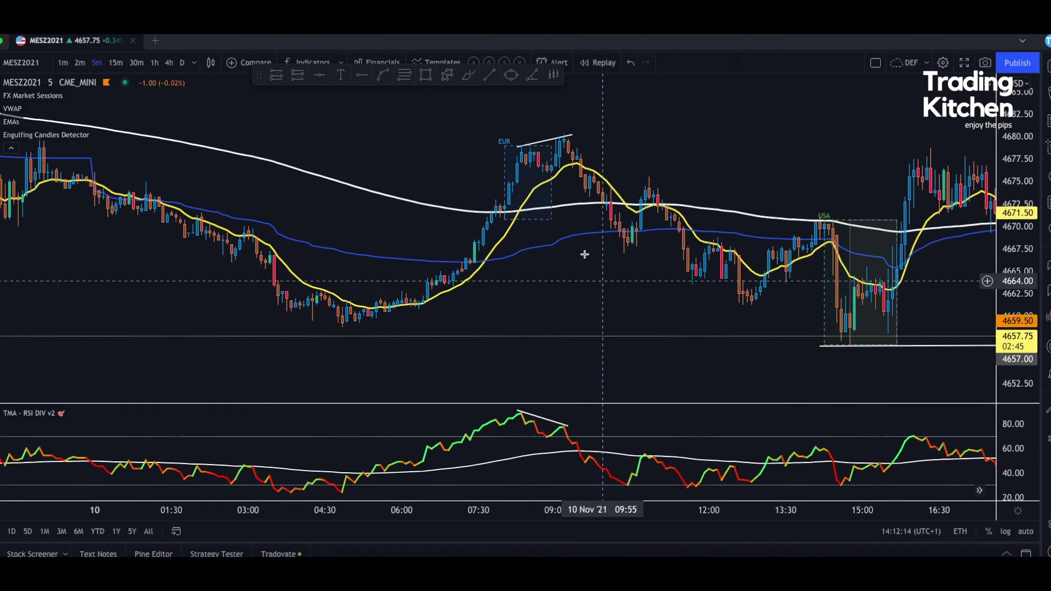
key("alt+t")
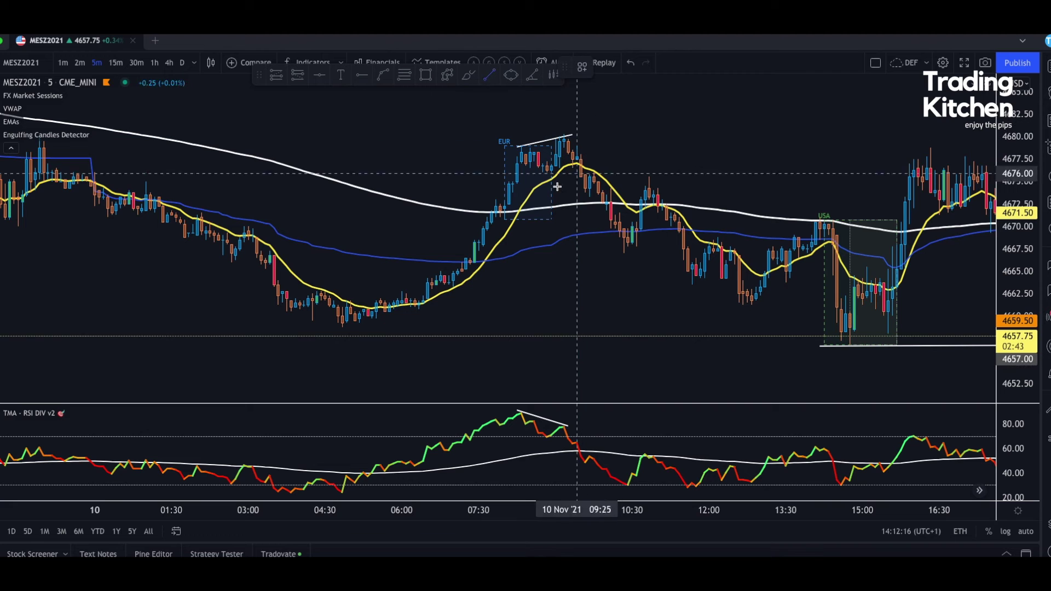
left_click(534, 171)
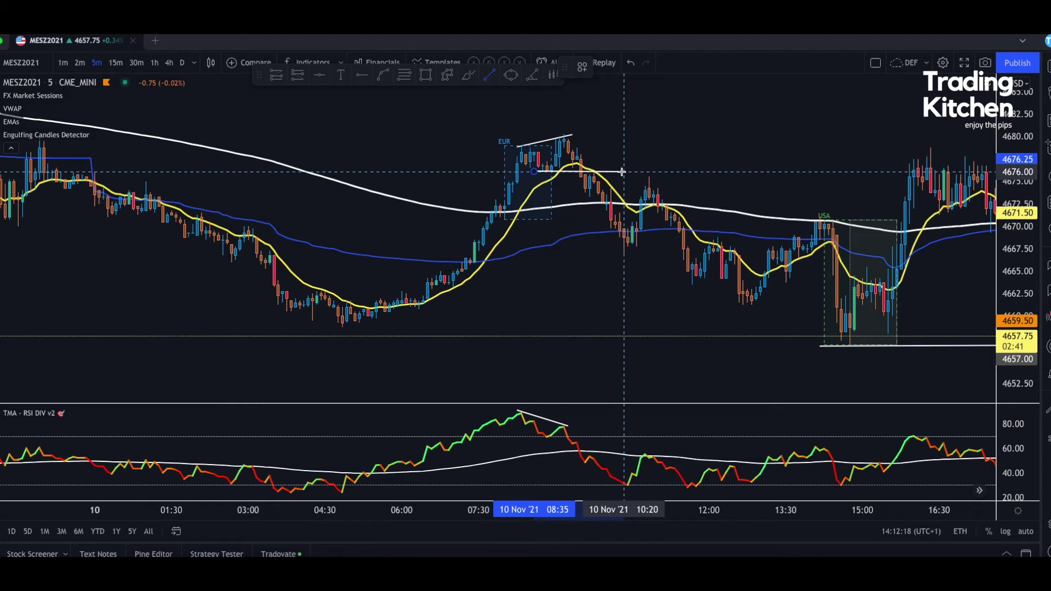
left_click(624, 172)
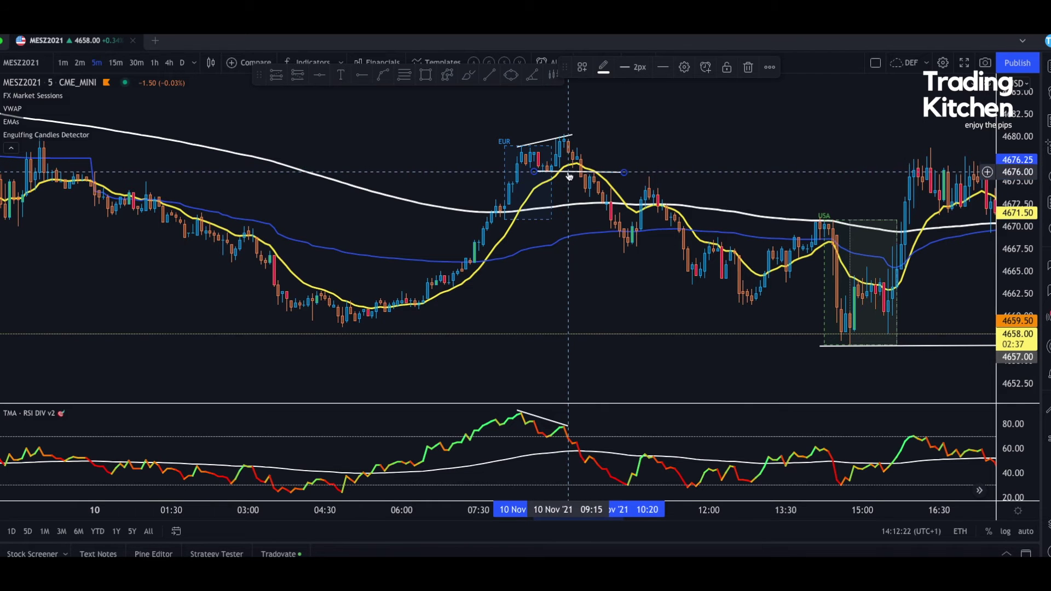
mouse_move(569, 172)
left_mouse_down()
mouse_move(539, 218)
mouse_move(526, 218)
mouse_move(633, 223)
left_mouse_up()
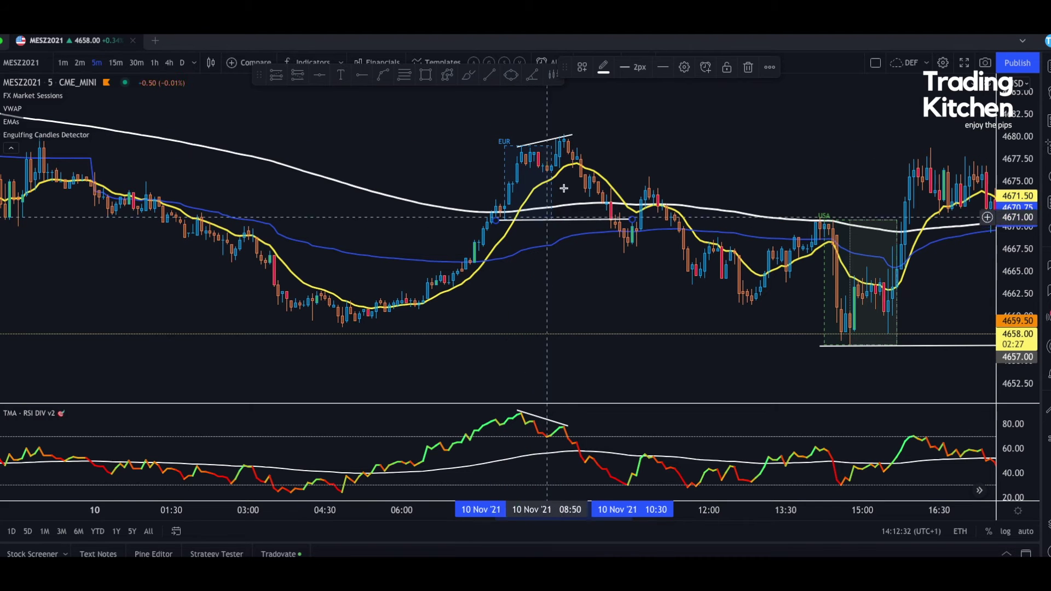
left_click(664, 188)
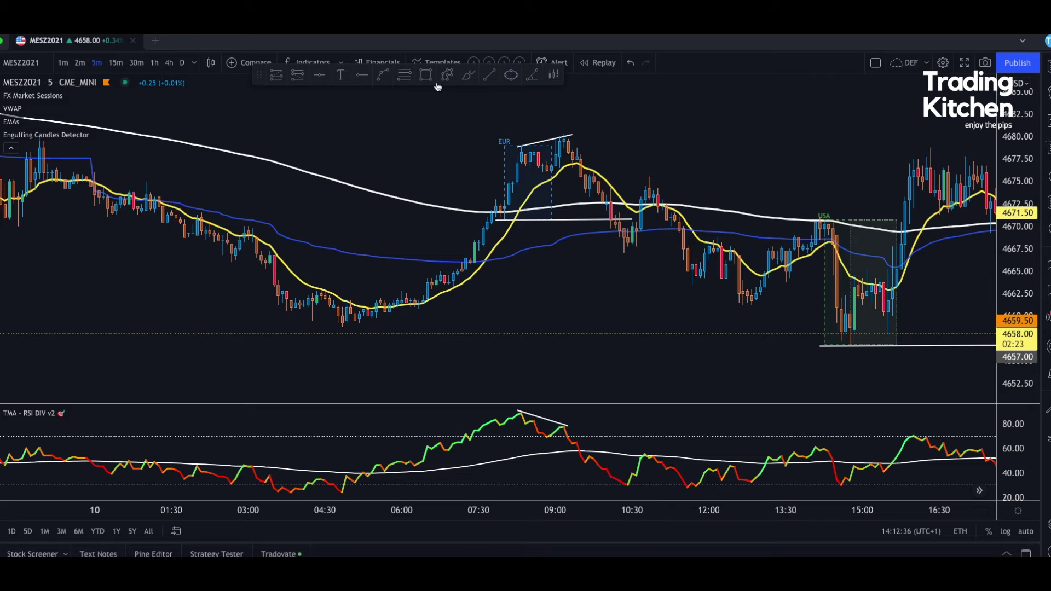
- Place a short position at the 10:15 retest with stop 4.25, target 4.75 (risk/reward 1.12)
left_click(298, 75)
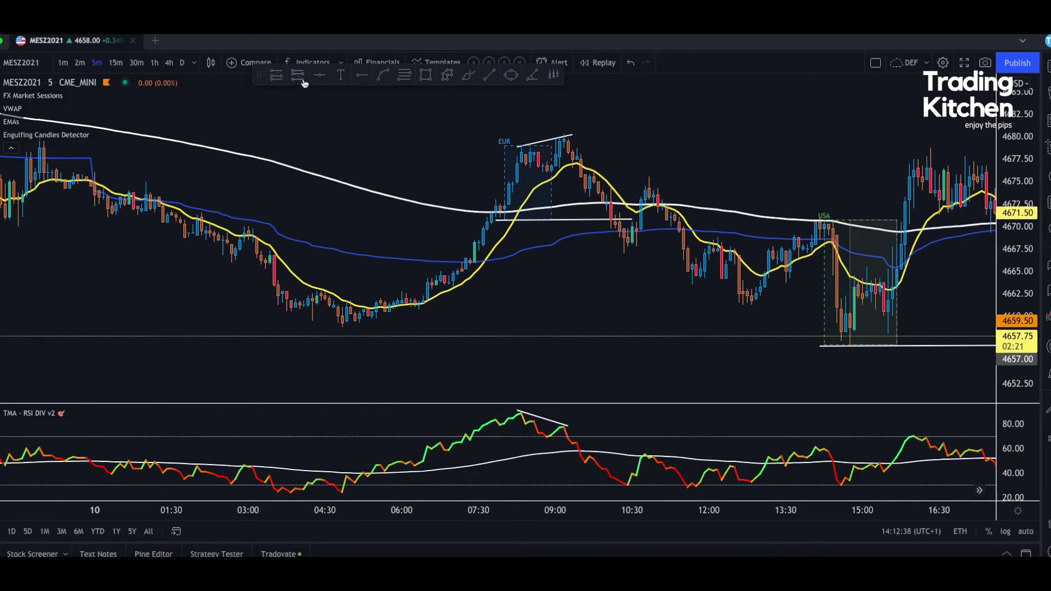
left_click(616, 222)
left_click_drag(616, 180, 616, 185)
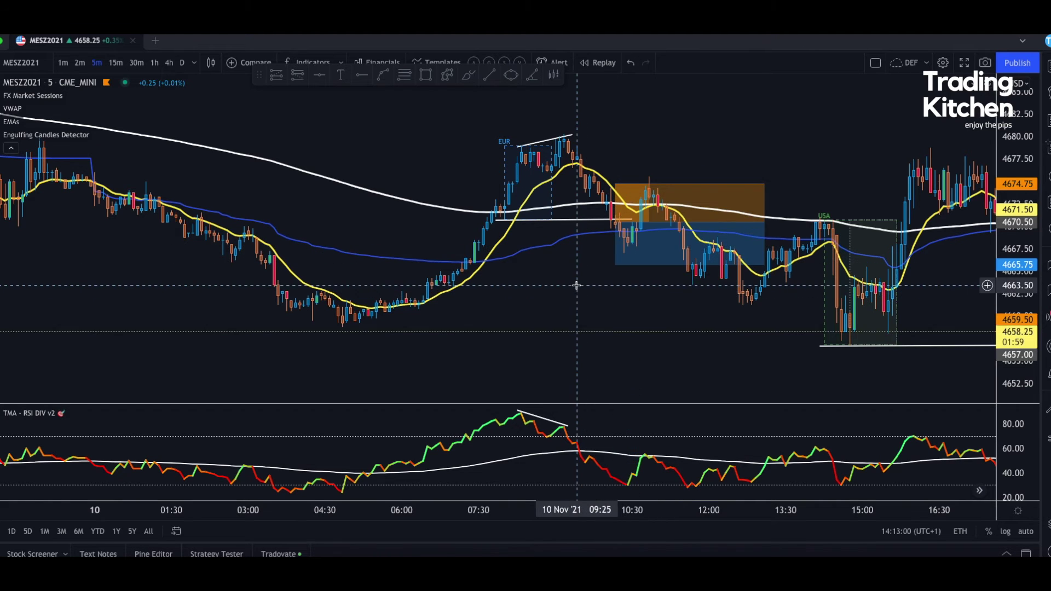
- Delete the short-position box and pan the chart to later bars
left_click(662, 249)
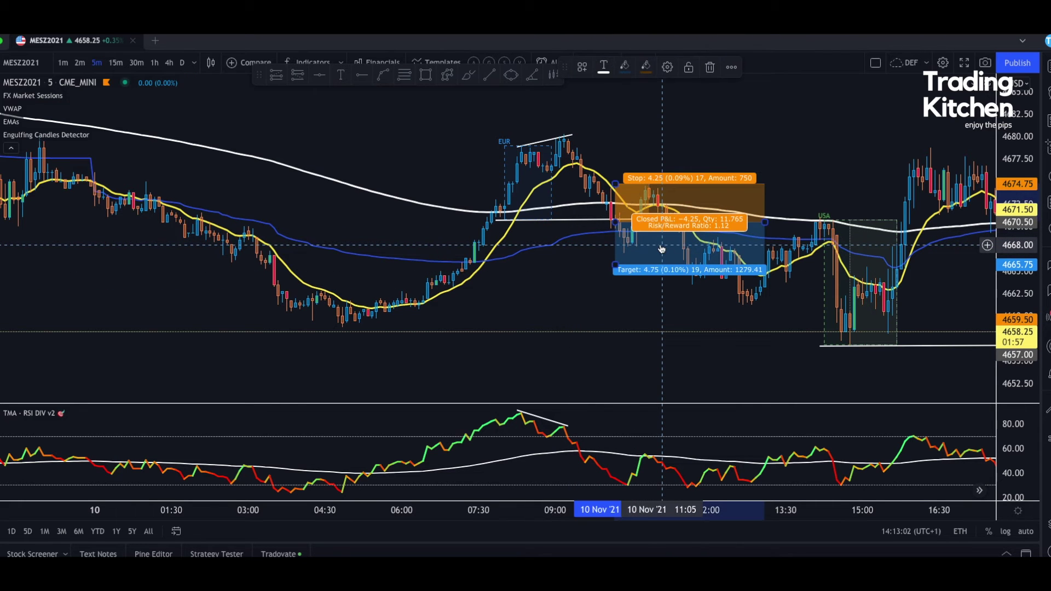
key("Delete")
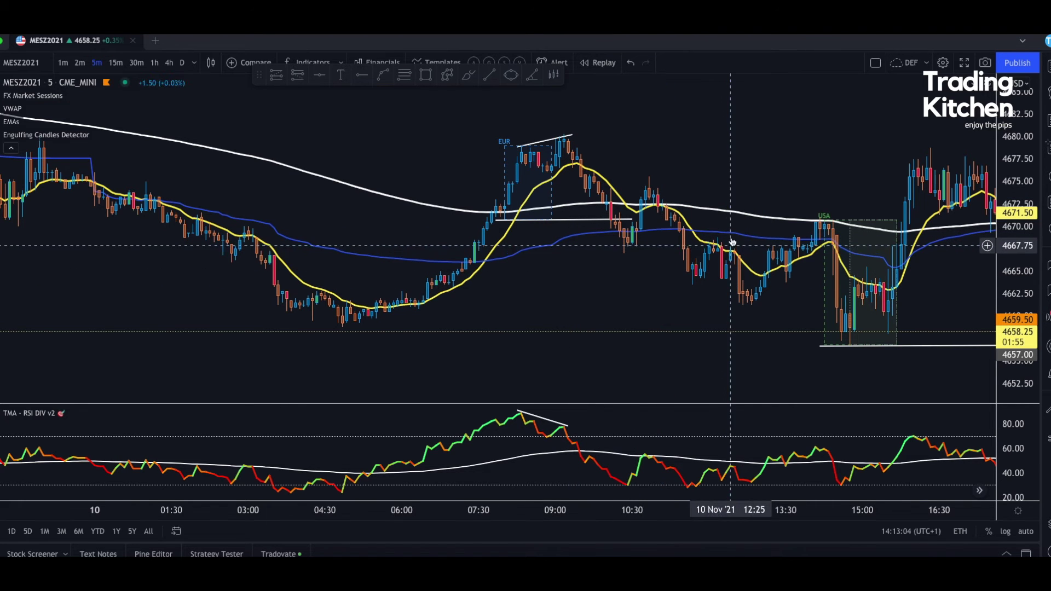
scroll(688, 331, "down", 3)
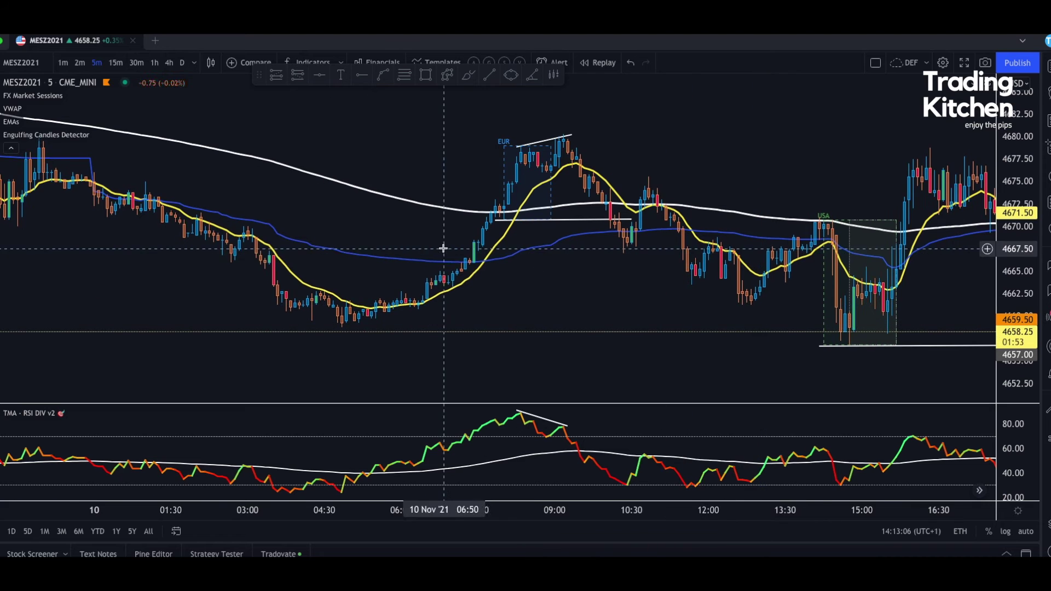
mouse_move(684, 195)
left_mouse_down()
mouse_move(564, 198)
mouse_move(611, 208)
mouse_move(625, 232)
left_mouse_up()
- Circle the USA session open and the pullback near 17:30 with ellipses
left_click(513, 82)
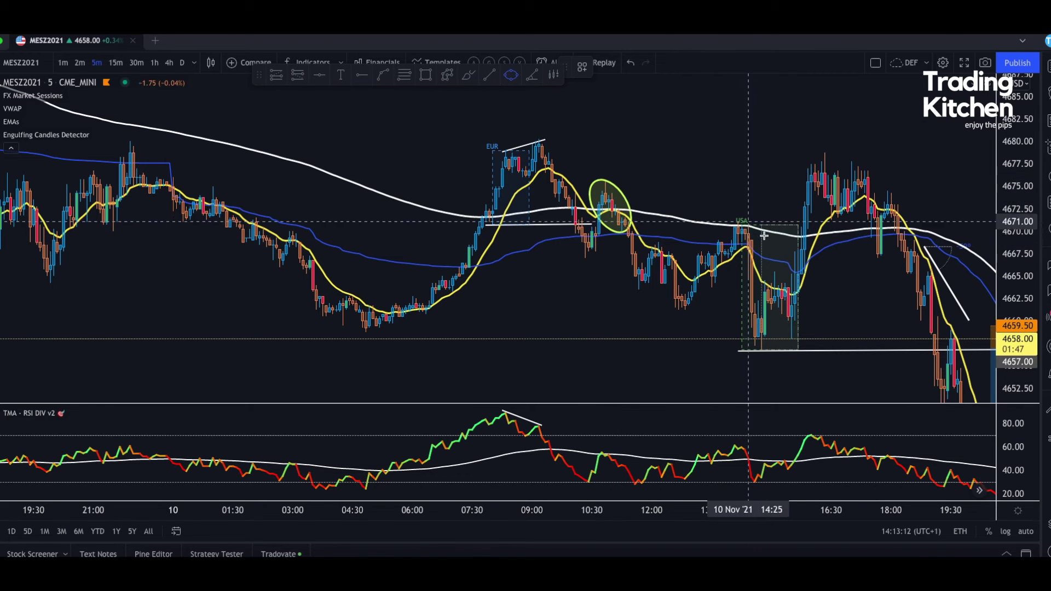
mouse_move(733, 214)
left_mouse_down()
mouse_move(746, 227)
mouse_move(741, 258)
mouse_move(770, 251)
left_mouse_up()
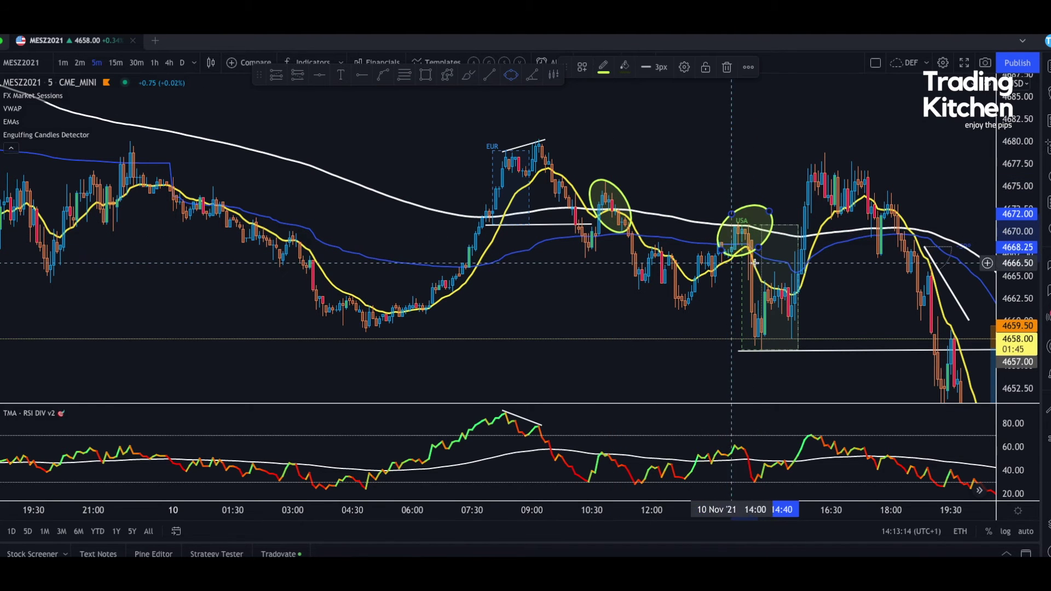
left_click_drag(868, 298, 733, 300)
left_click(511, 76)
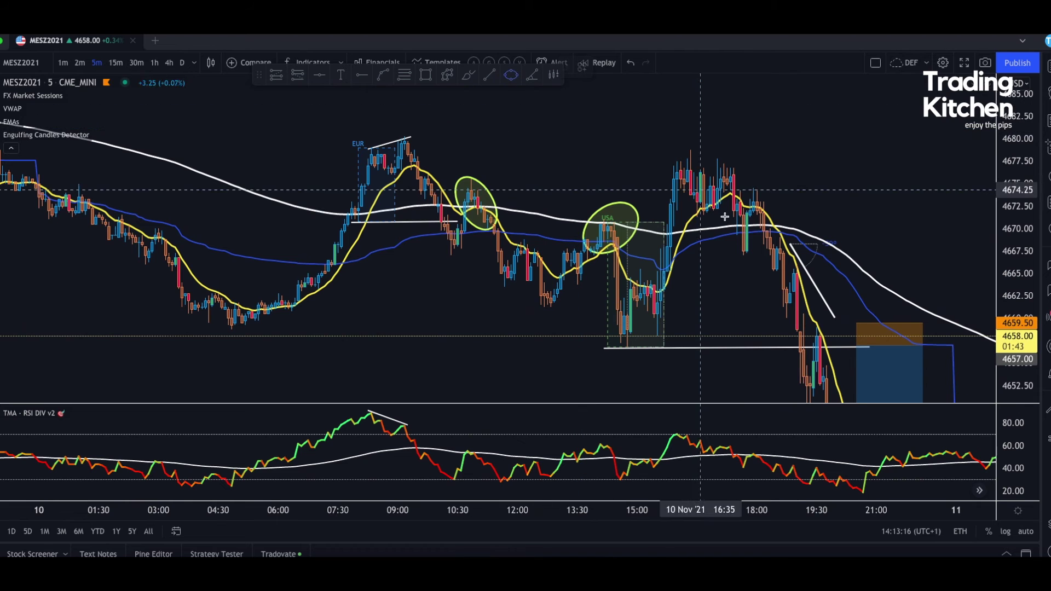
left_click_drag(742, 217, 740, 252)
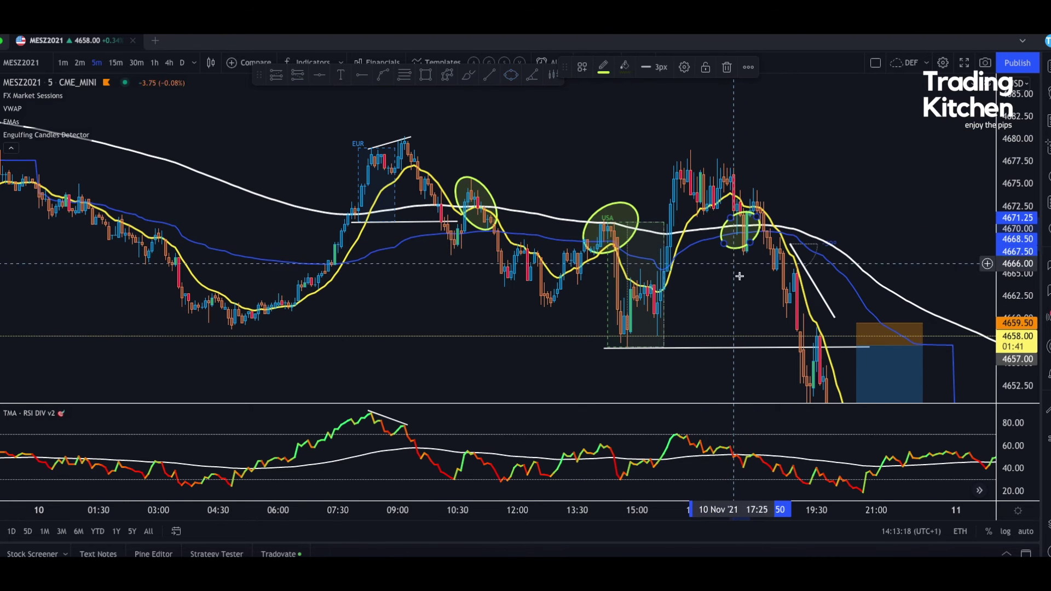
left_click_drag(695, 298, 504, 179)
left_click_drag(931, 209, 675, 129)
left_click(511, 76)
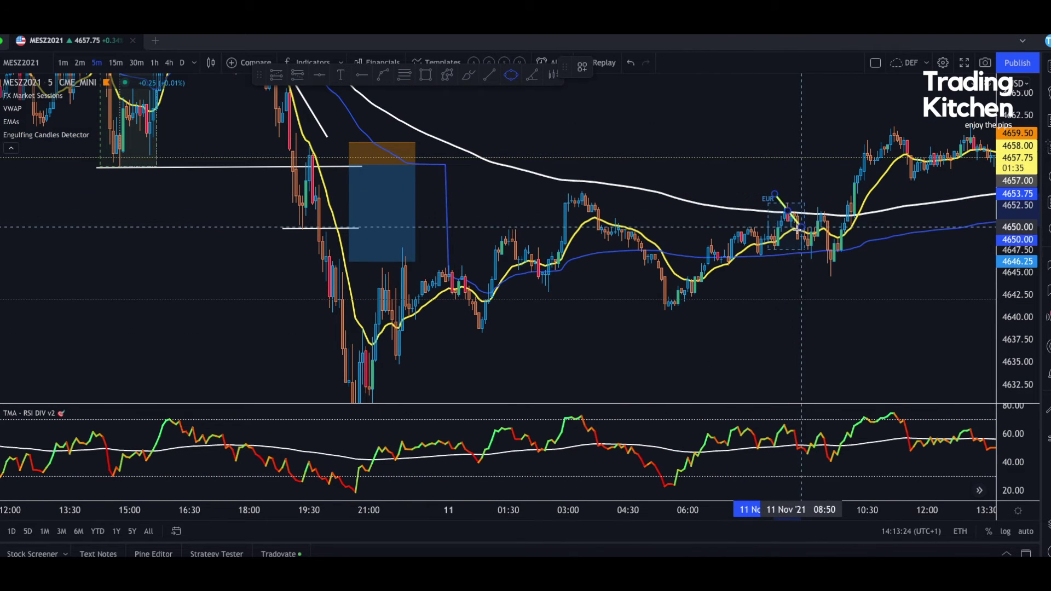
- Draw an ellipse around the 11 Nov EUR candles, then shift the chart to 09 Nov
left_click_drag(763, 210, 816, 210)
left_click_drag(792, 326, 812, 351)
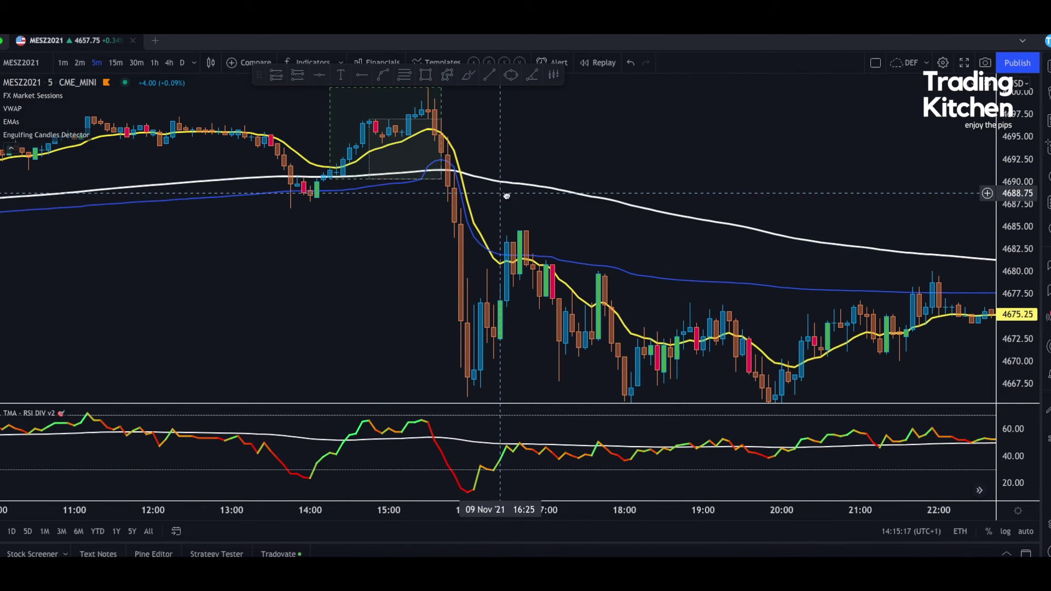
left_click_drag(329, 207, 341, 213)
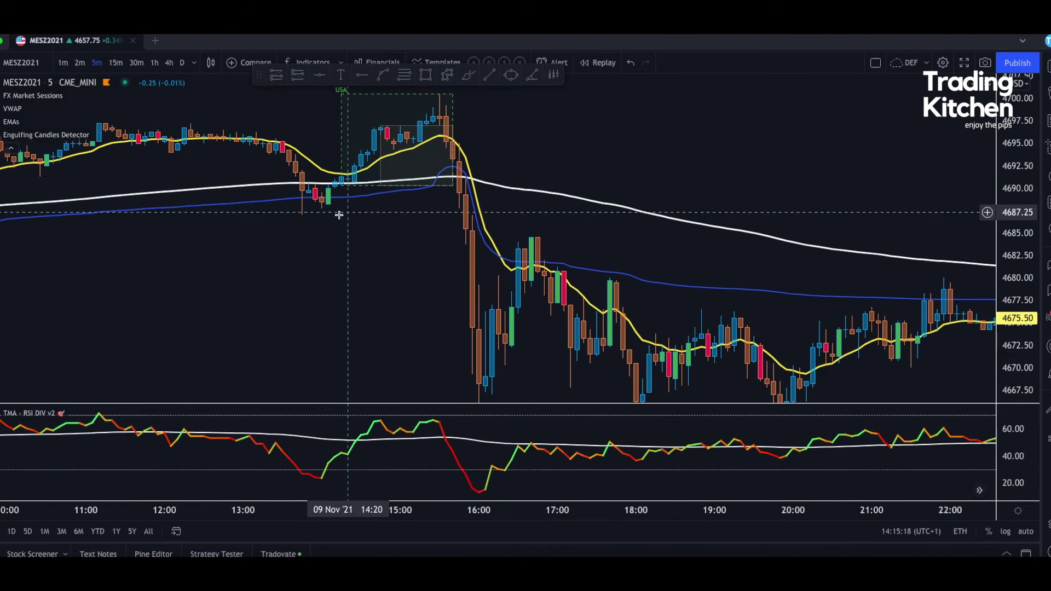
- Draw a flat trend line at 4687.25 from 13:35 to 16:30
left_click(490, 76)
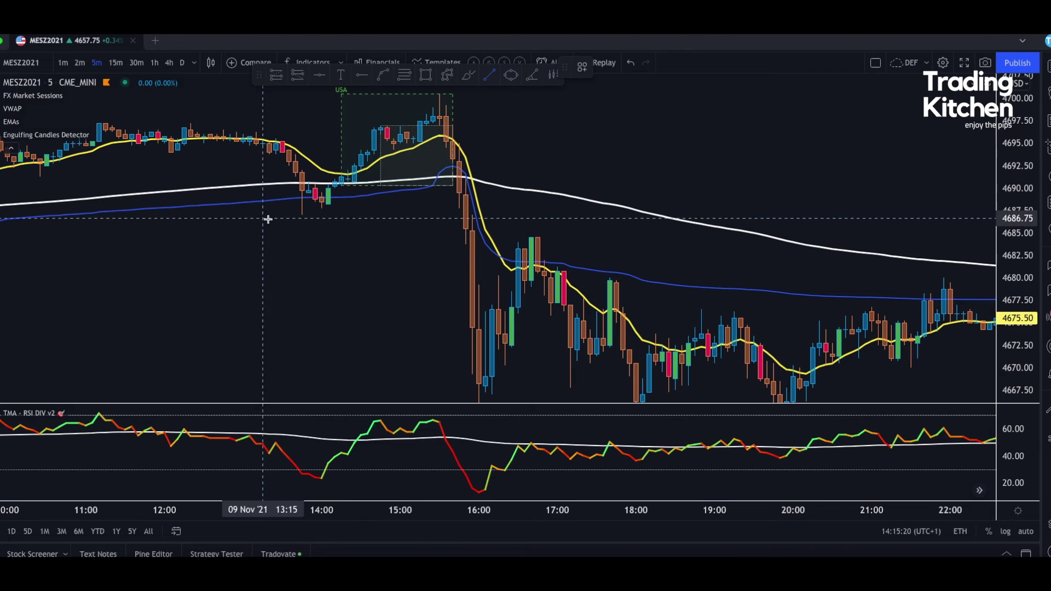
left_click_drag(298, 215, 520, 218)
left_click(525, 193)
- Circle the 15:50 breakdown candle with a small ellipse
scroll(527, 184, "up", 3)
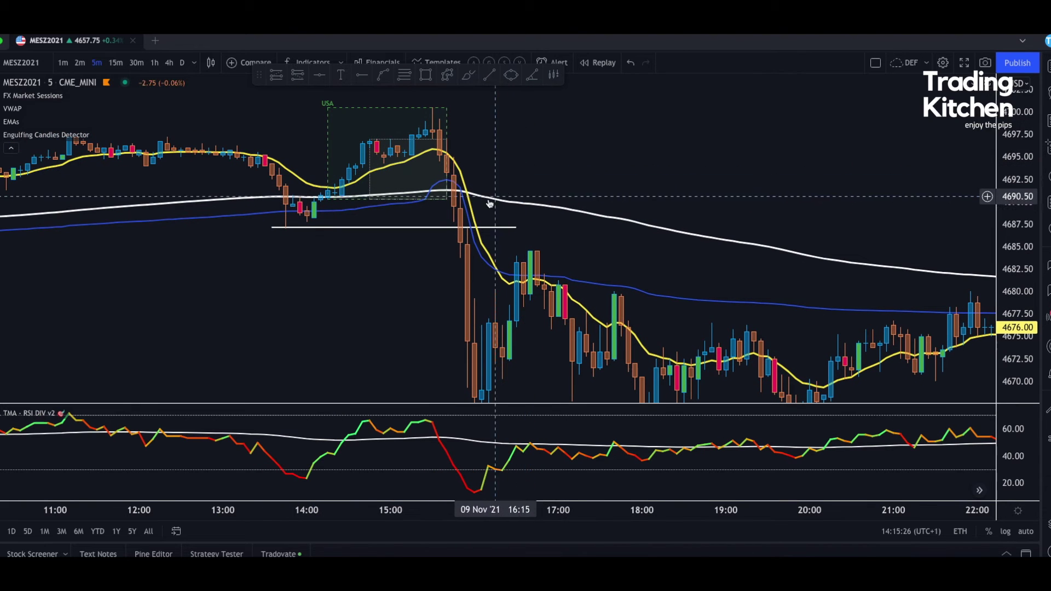
scroll(471, 180, "up", 1)
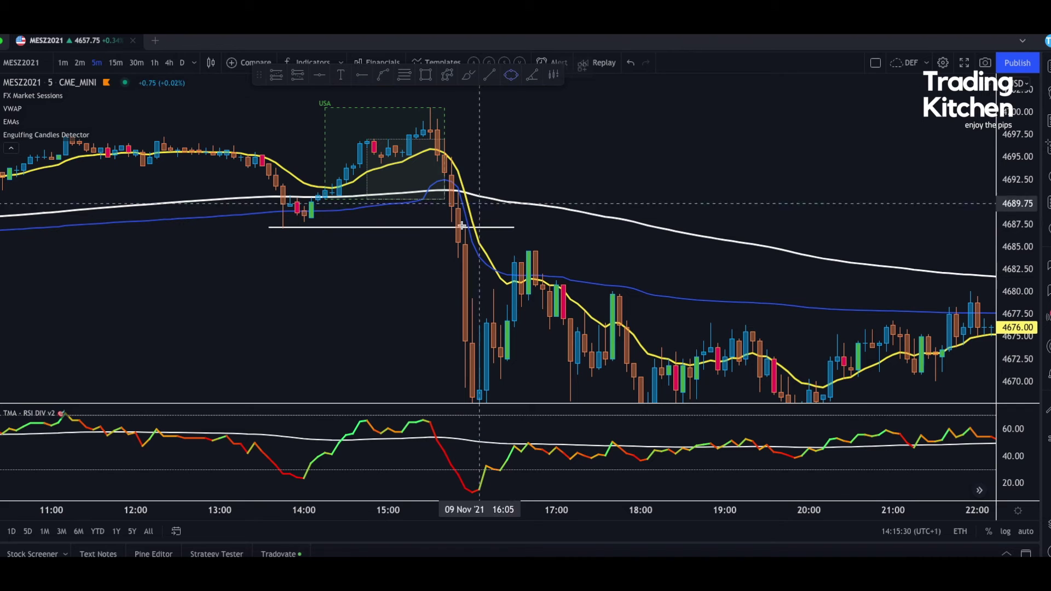
left_click(450, 239)
left_click(464, 247)
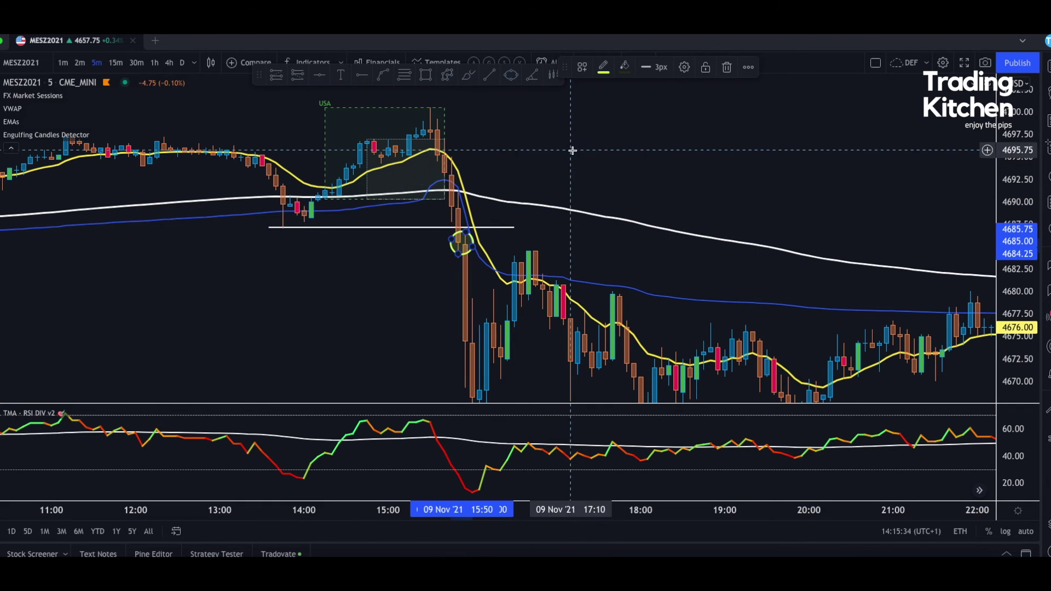
left_click(570, 235)
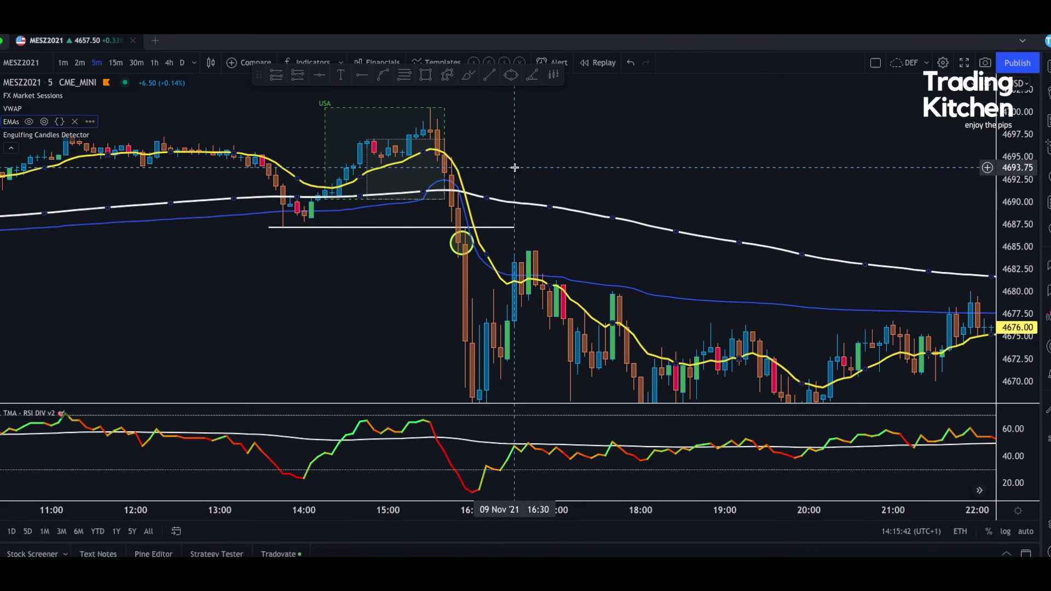
left_click(300, 78)
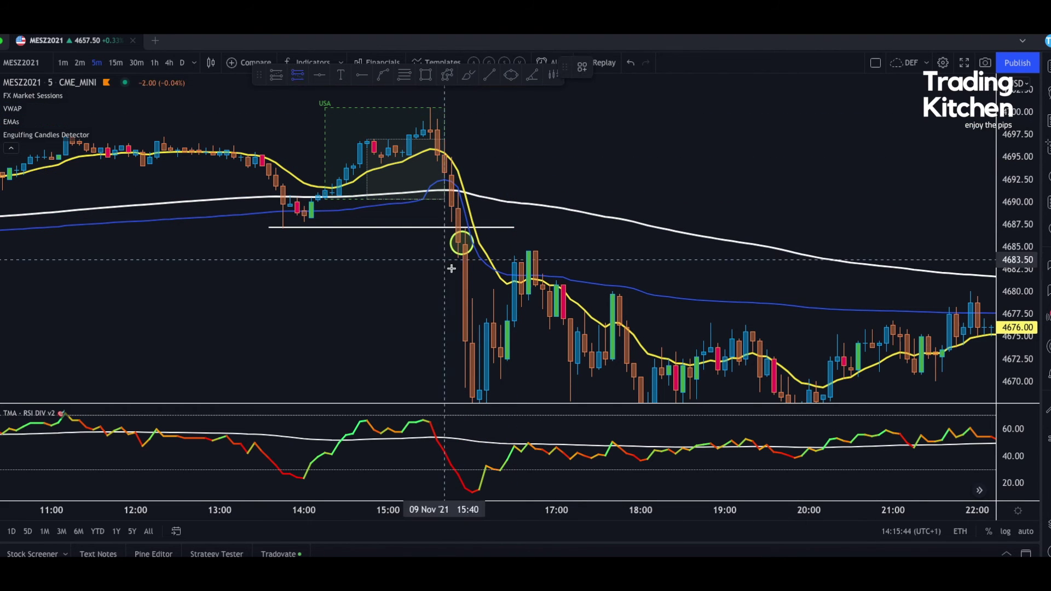
- Place a position at the breakdown candle and adjust its stop and profit target levels
left_click(466, 244)
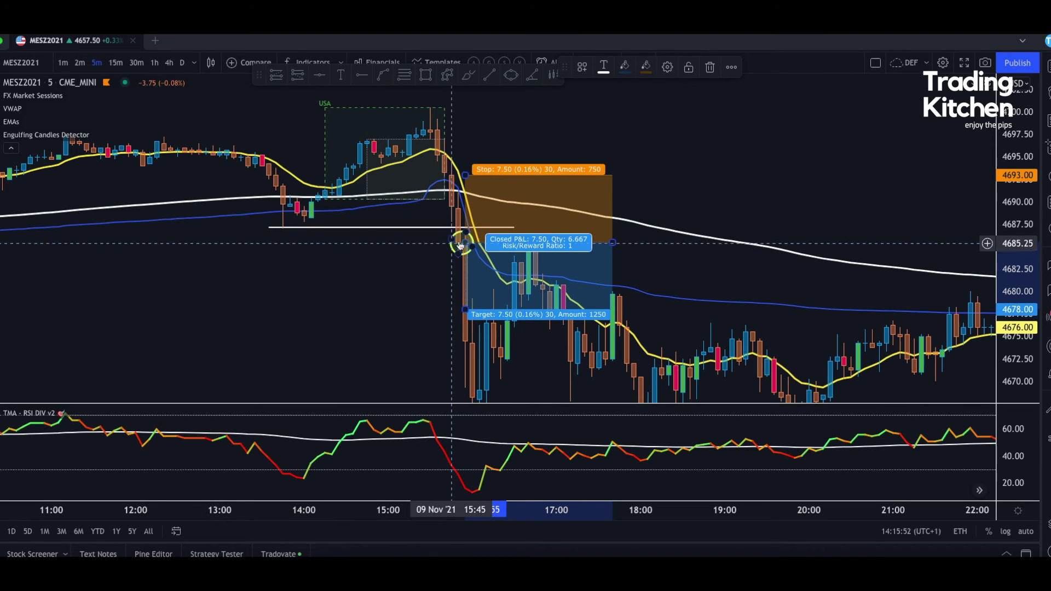
left_click_drag(466, 178, 465, 184)
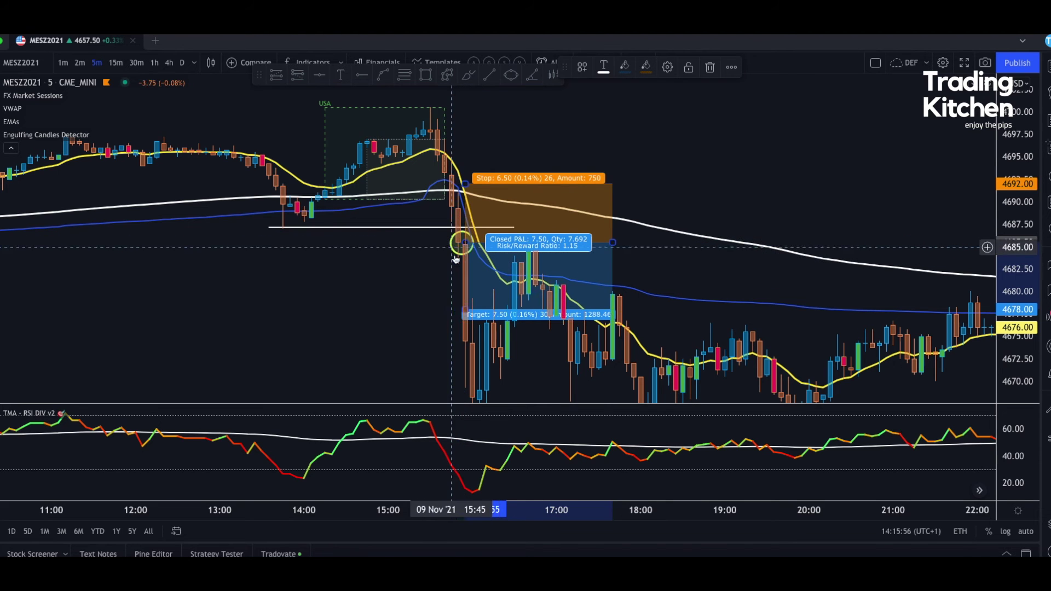
left_click_drag(464, 184, 465, 190)
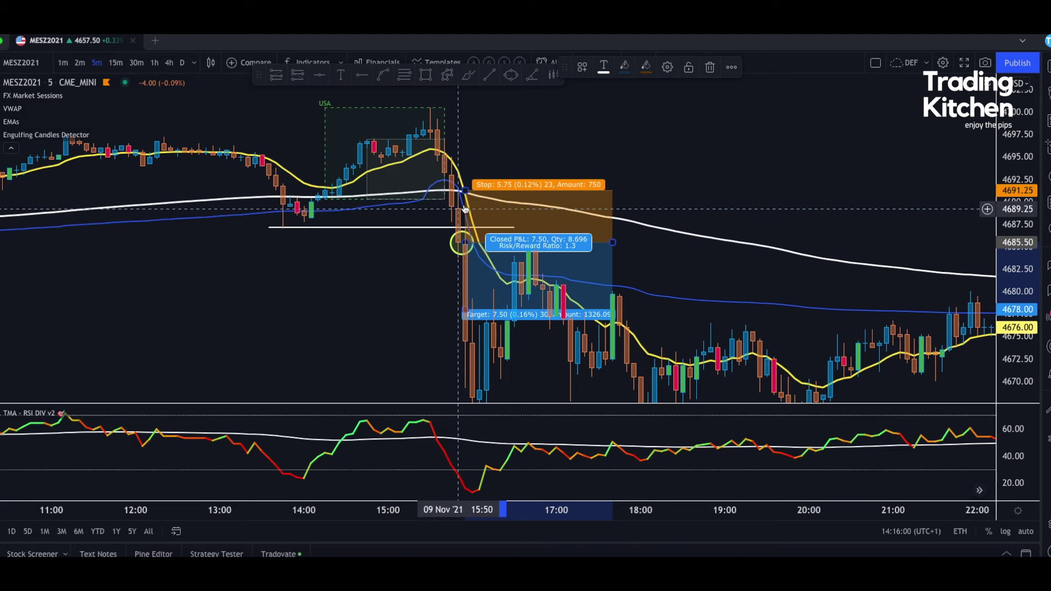
mouse_move(476, 328)
left_mouse_down()
mouse_move(471, 227)
mouse_move(471, 317)
left_mouse_up()
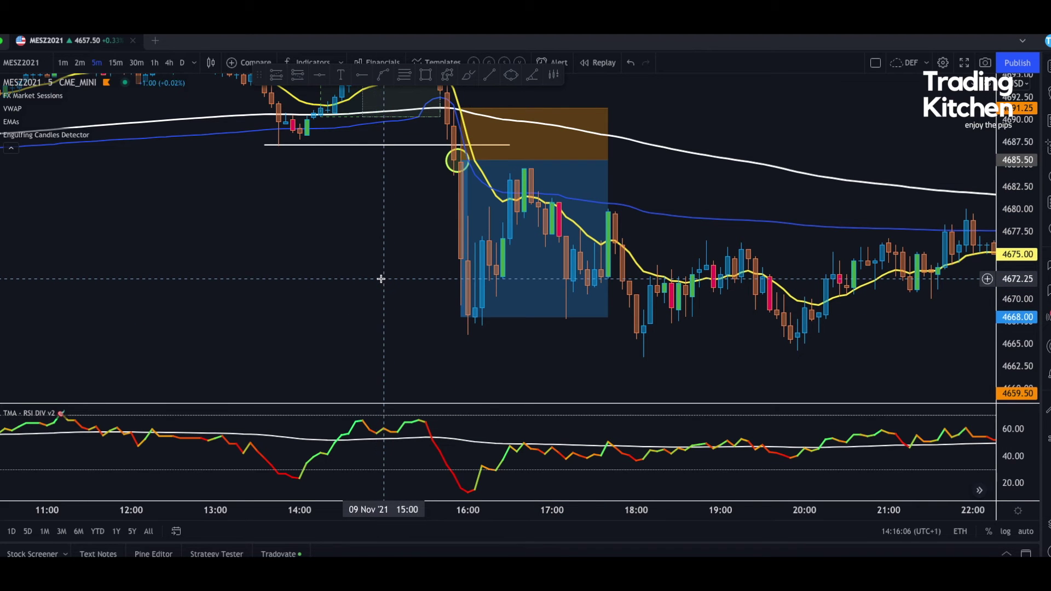
mouse_move(464, 316)
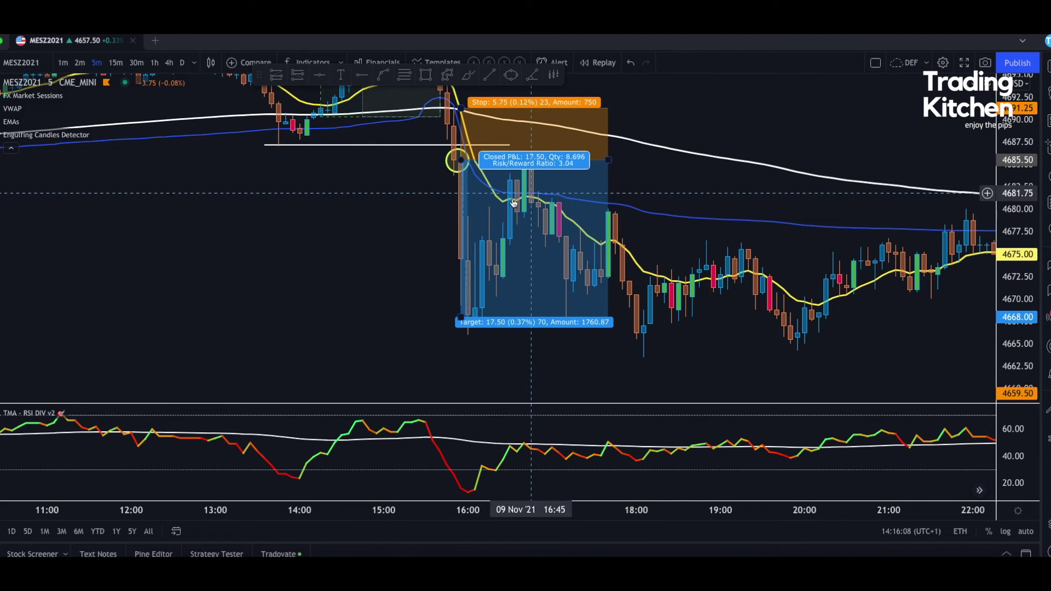
left_click_drag(464, 316, 471, 213)
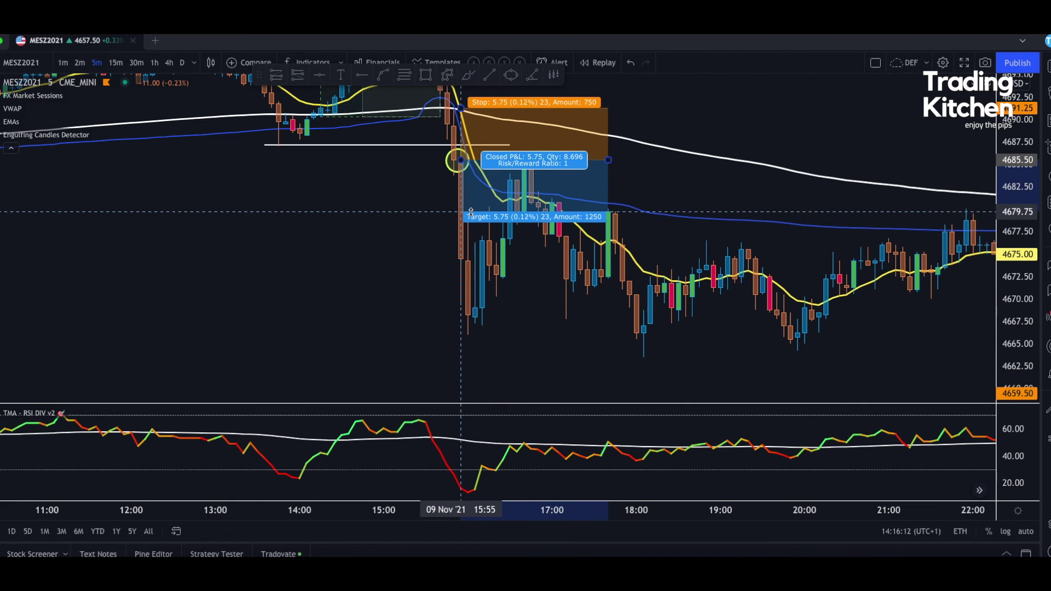
left_click_drag(465, 110, 475, 159)
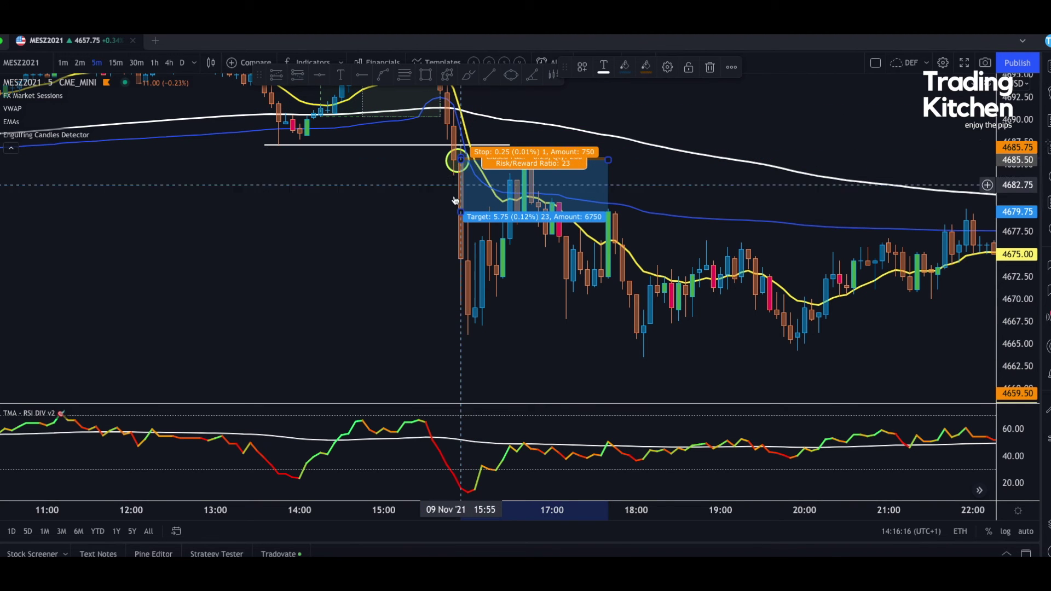
left_click(535, 353)
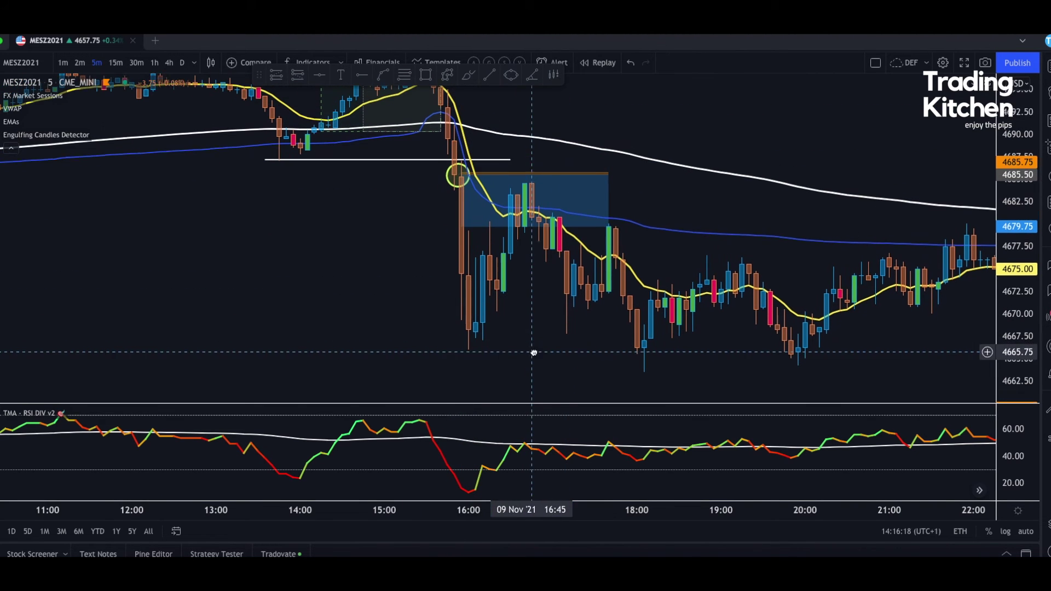
- Lower the long position's target to 4669.25 and reselect the position box
left_click(470, 208)
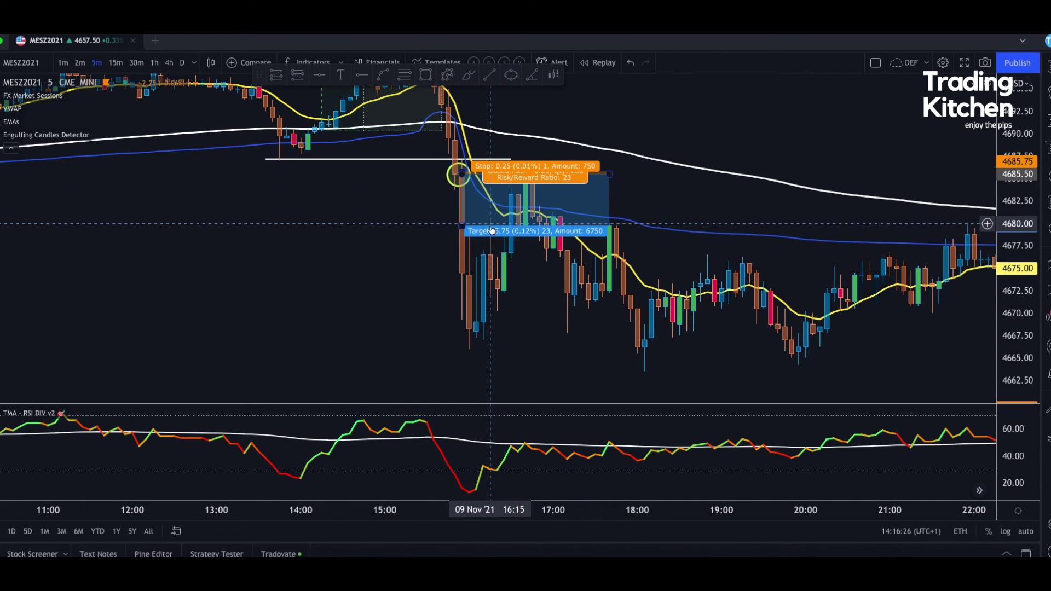
left_click_drag(473, 229, 456, 321)
left_click(400, 255)
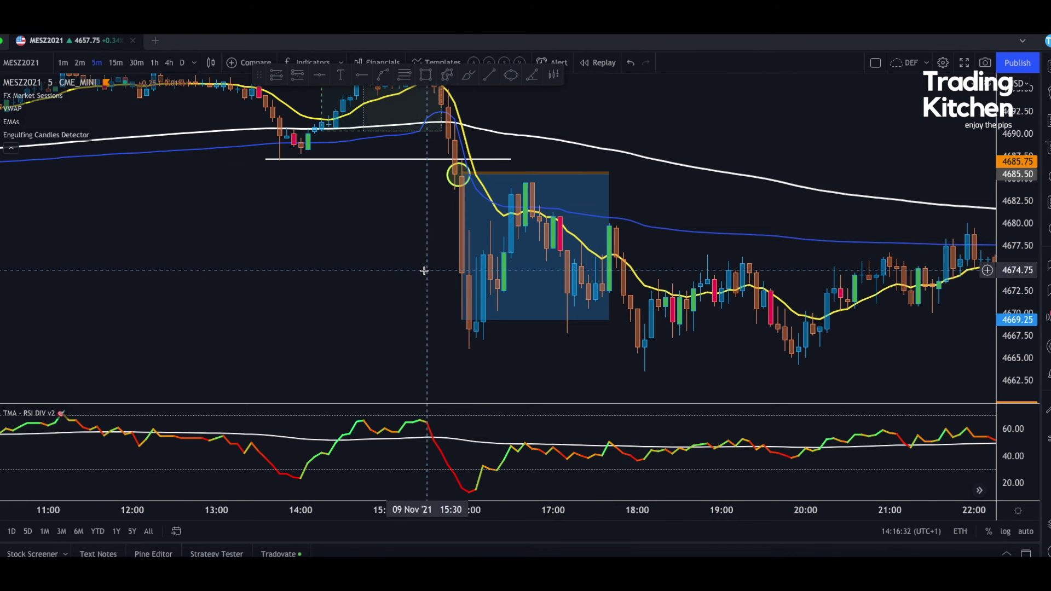
left_click(476, 268)
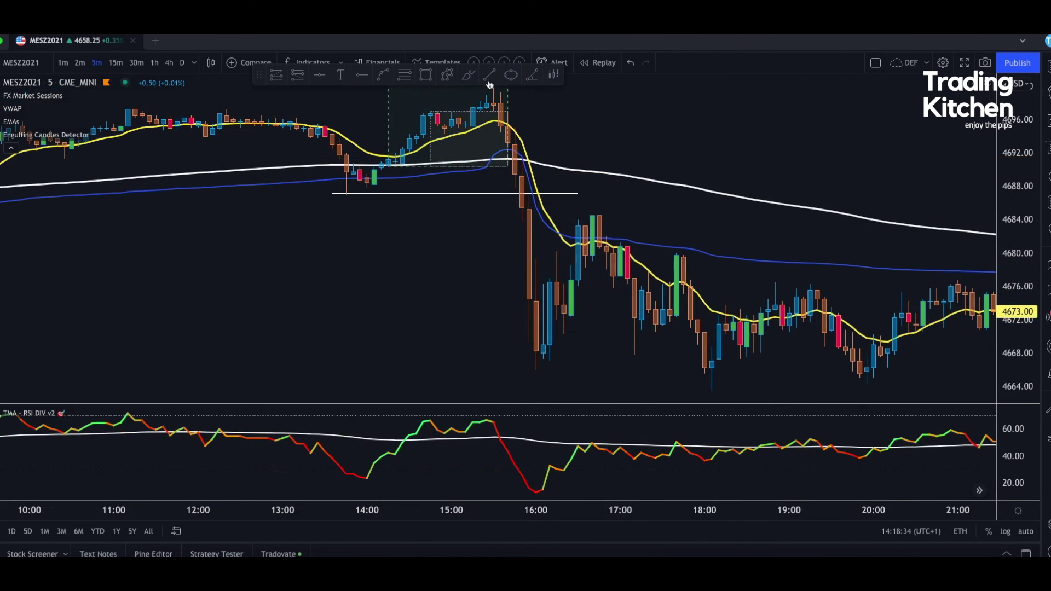
- Draw a flat line at 4683.75 from 13:55 to 18:10 and freehand-loop the 16:00 candles
left_click(361, 222)
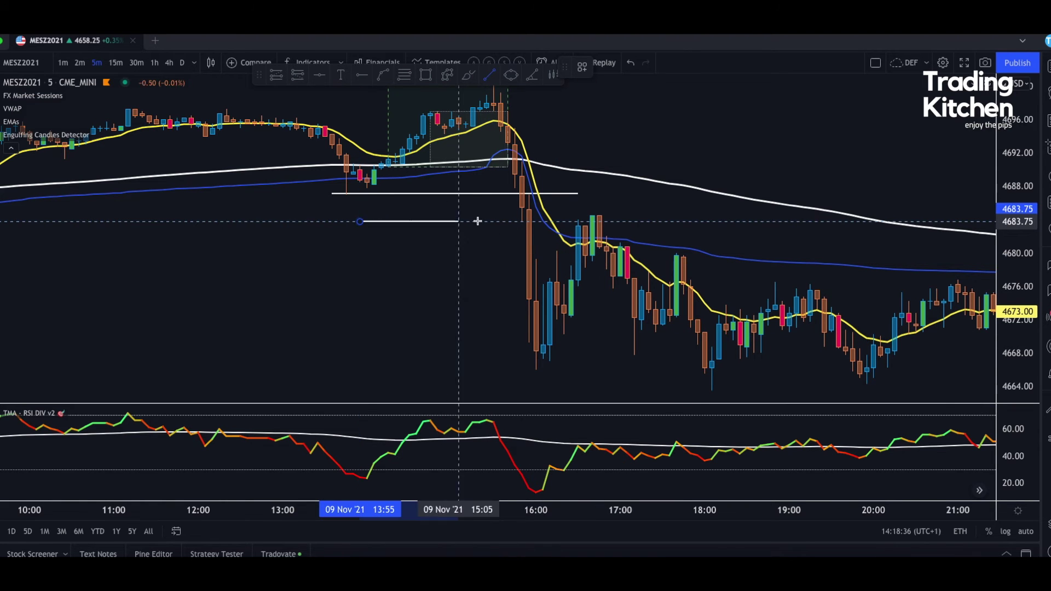
left_click(727, 221)
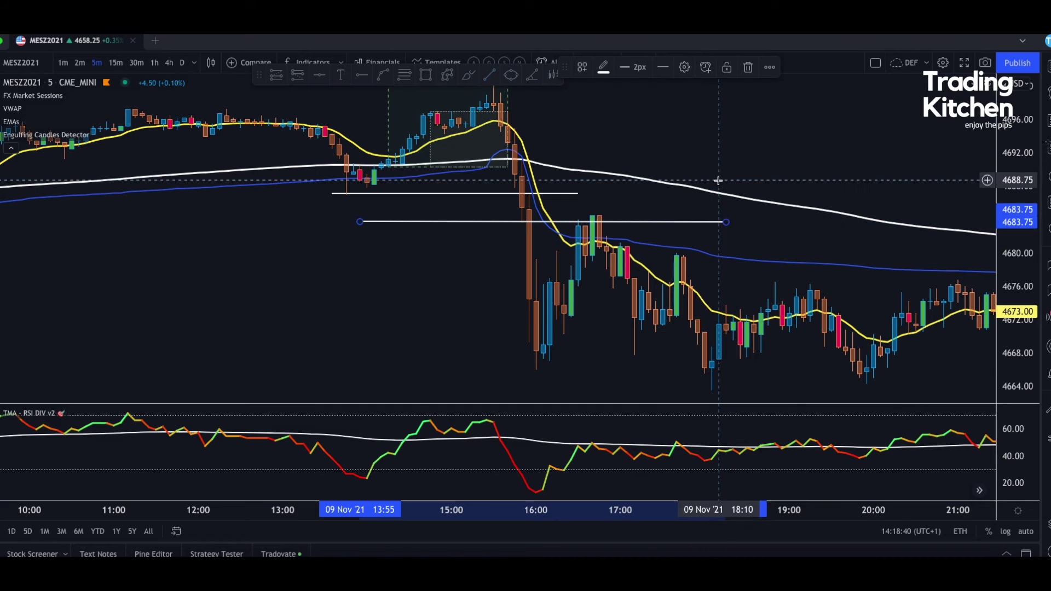
left_click(468, 75)
mouse_move(535, 193)
left_mouse_down()
mouse_move(514, 284)
mouse_move(555, 308)
mouse_move(564, 250)
mouse_move(536, 194)
mouse_move(510, 229)
mouse_move(509, 252)
left_mouse_up()
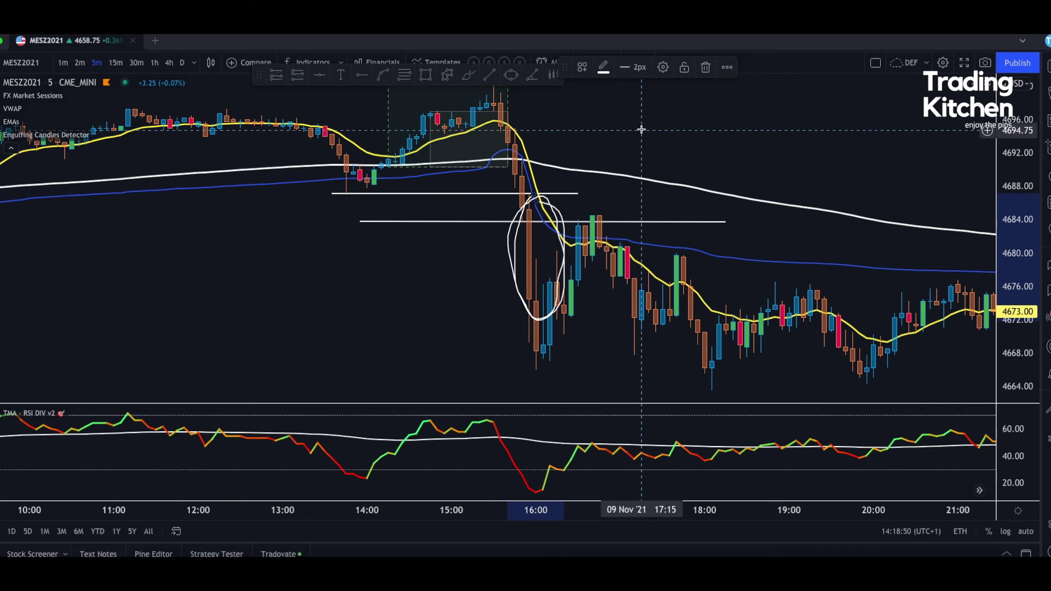
left_click_drag(645, 132, 655, 163)
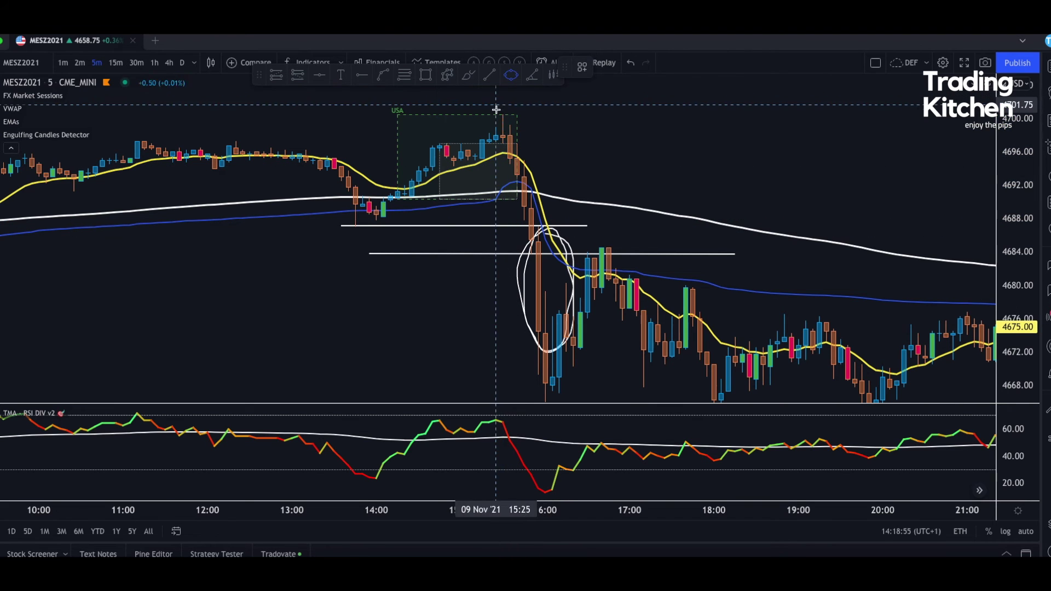
left_click(496, 111)
- Circle the peak candles near 15:30 just before the drop with the brush
key("Escape")
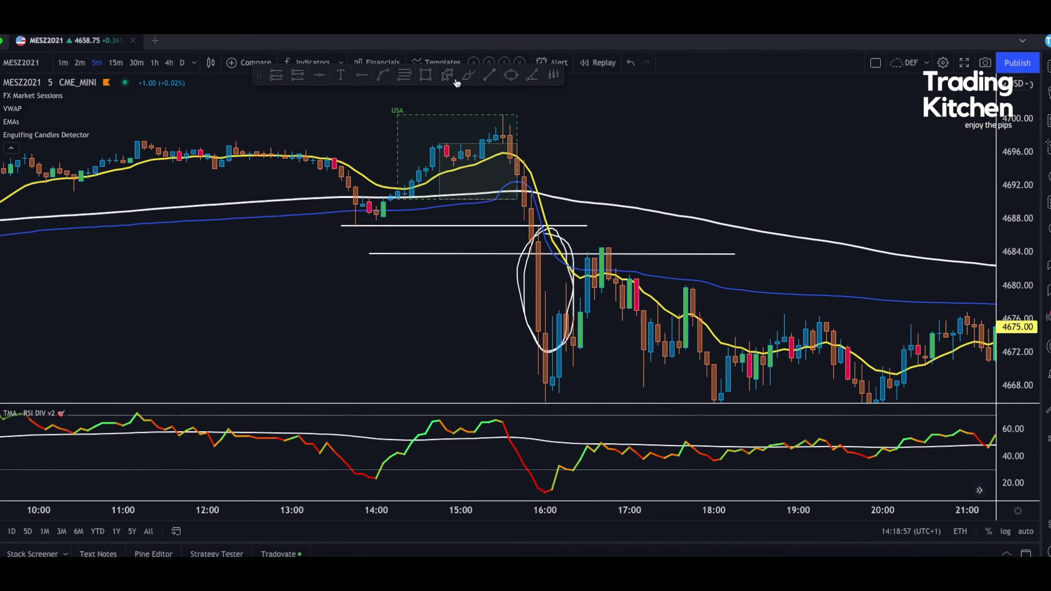
left_click(504, 112)
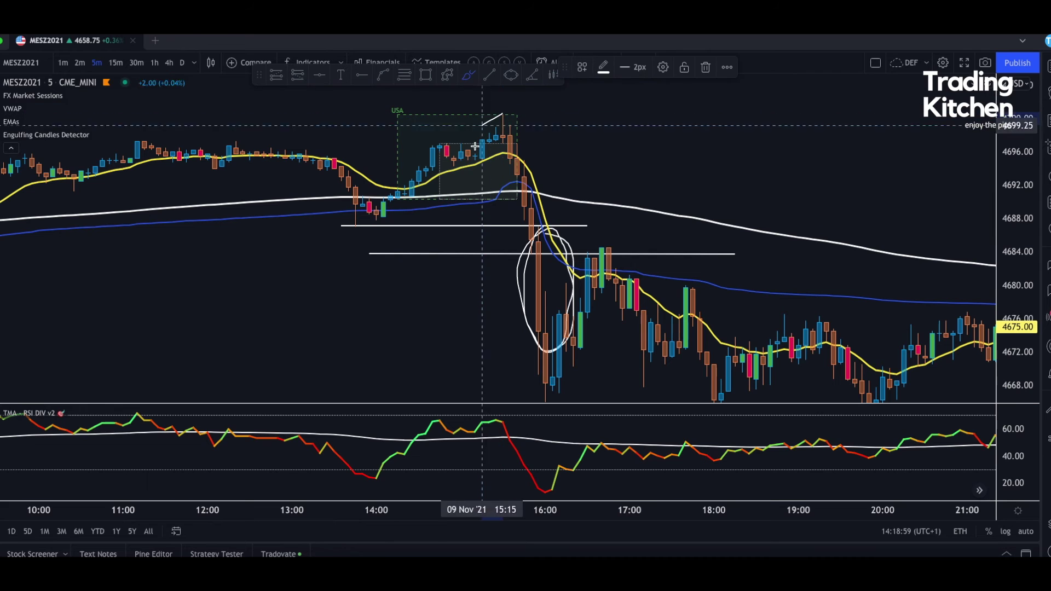
left_click(514, 237)
left_click(554, 237)
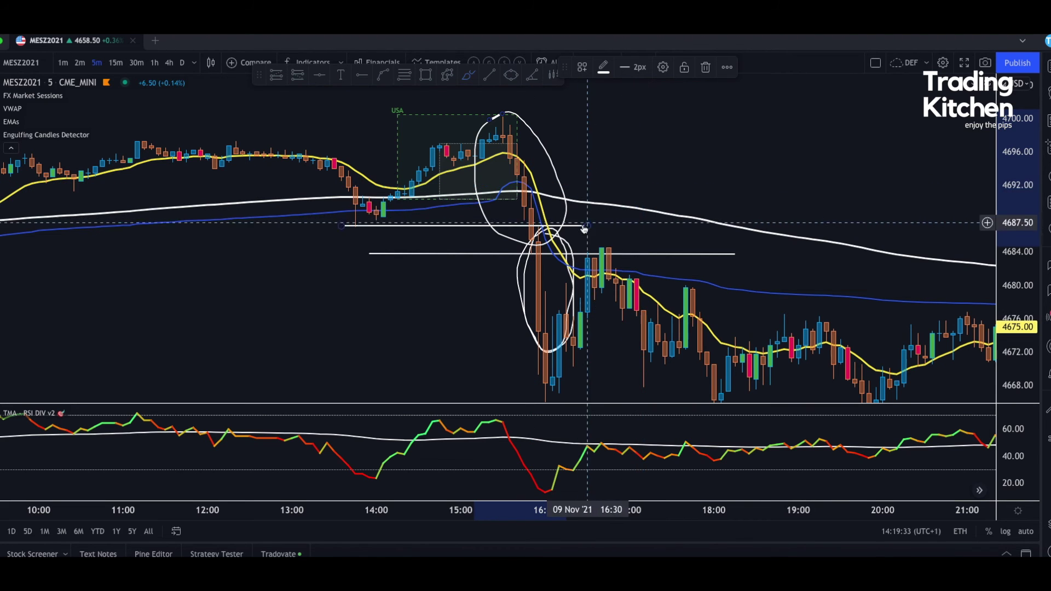
- Delete the loop around the 16:00 candles and the extra sketched curve
key("Delete")
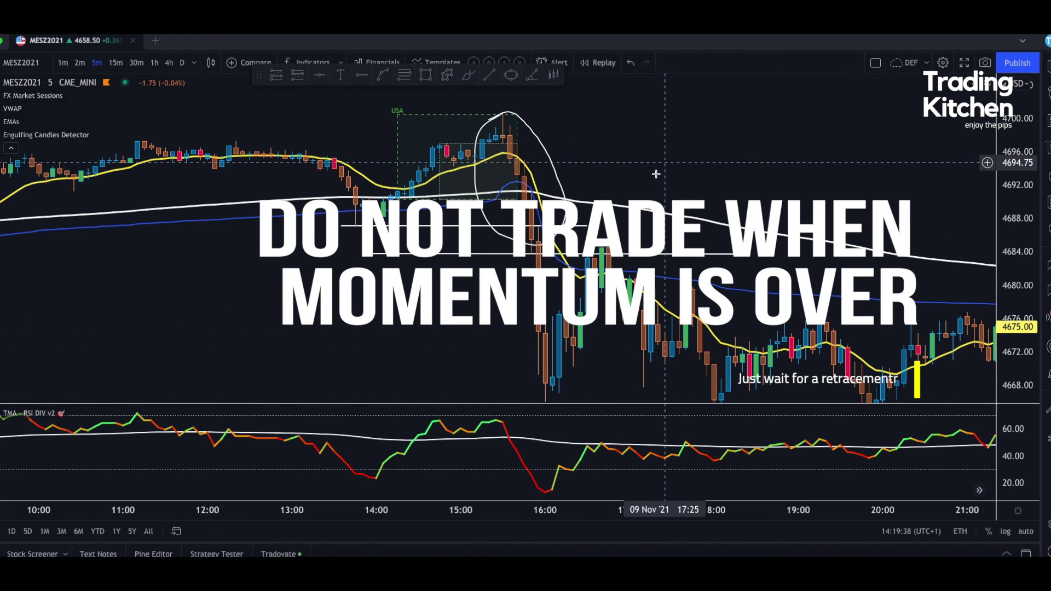
mouse_move(531, 284)
left_mouse_down()
mouse_move(543, 378)
mouse_move(569, 350)
mouse_move(609, 244)
left_mouse_up()
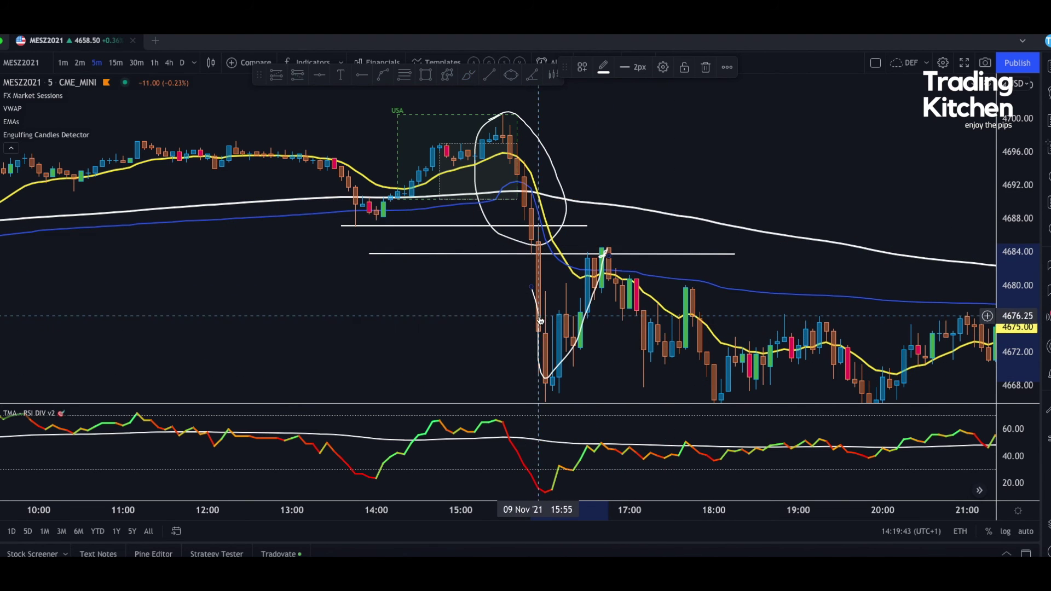
key("Delete")
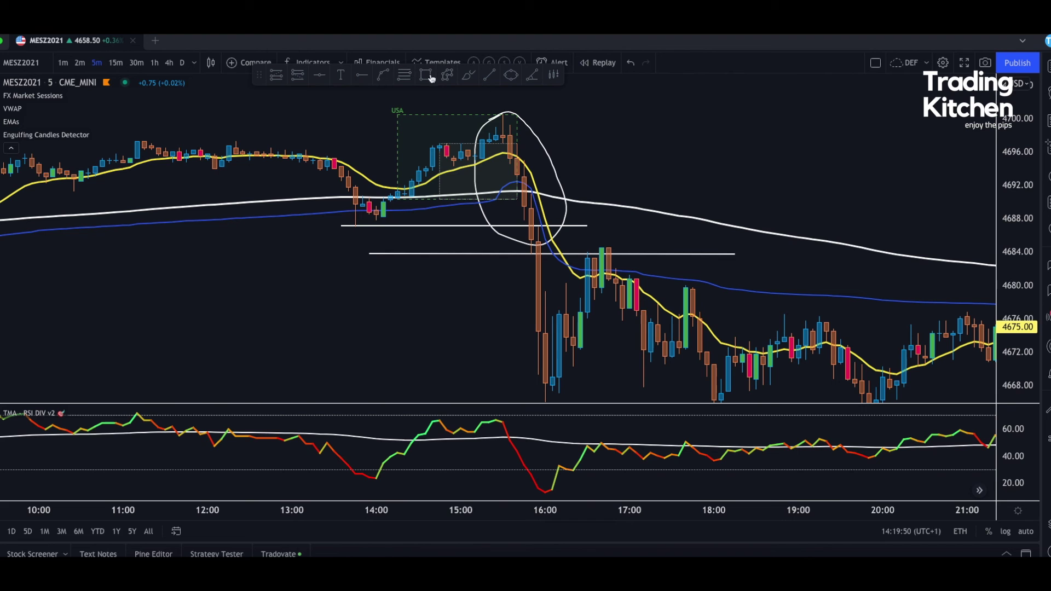
- Place a trial short position entering near 4674.50 with its stop raised to about 4687
left_click(299, 76)
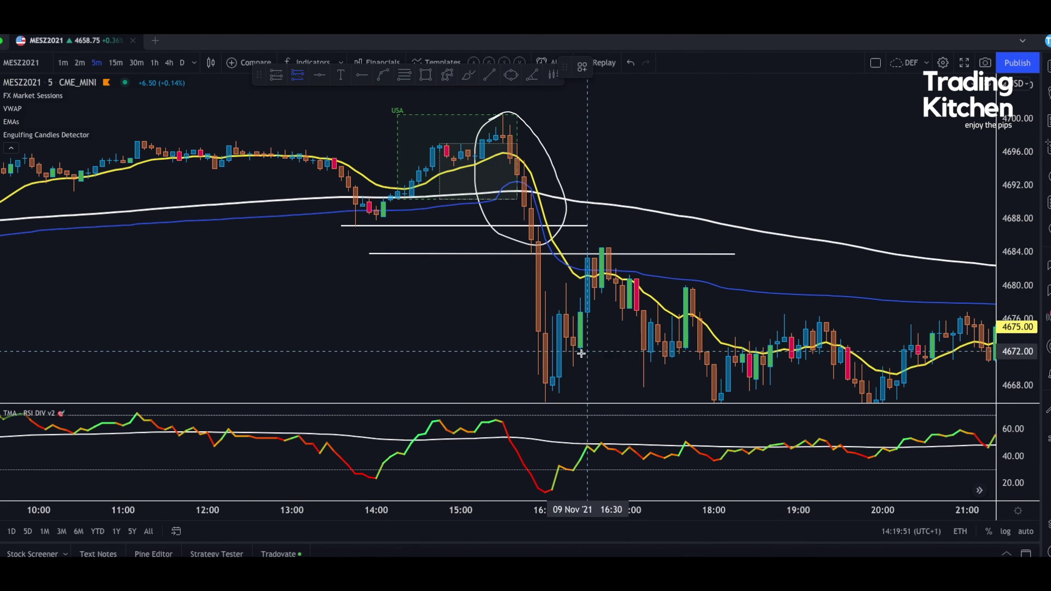
left_click(546, 330)
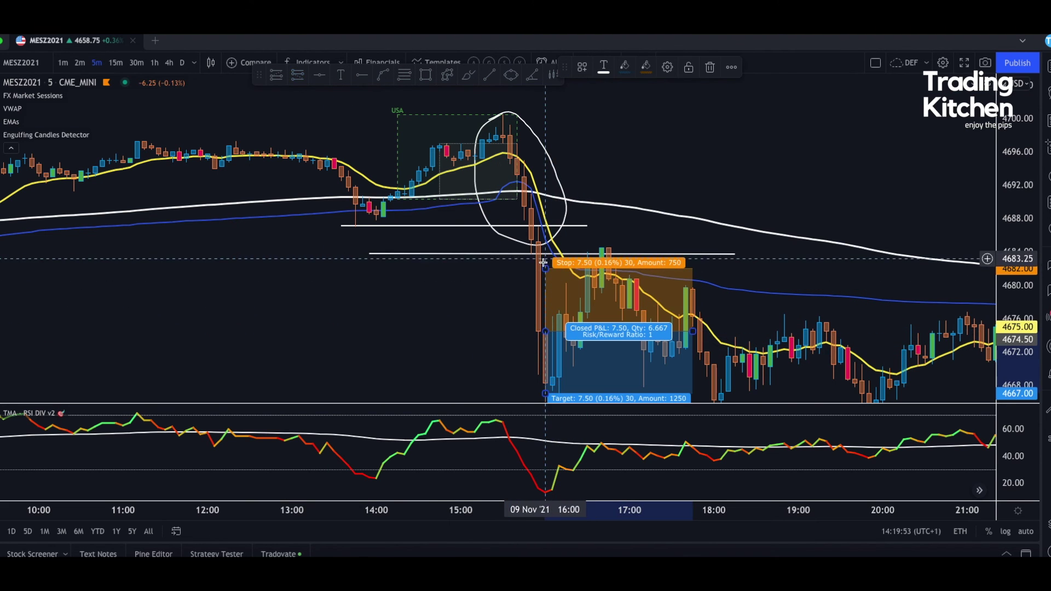
left_click_drag(544, 270, 544, 227)
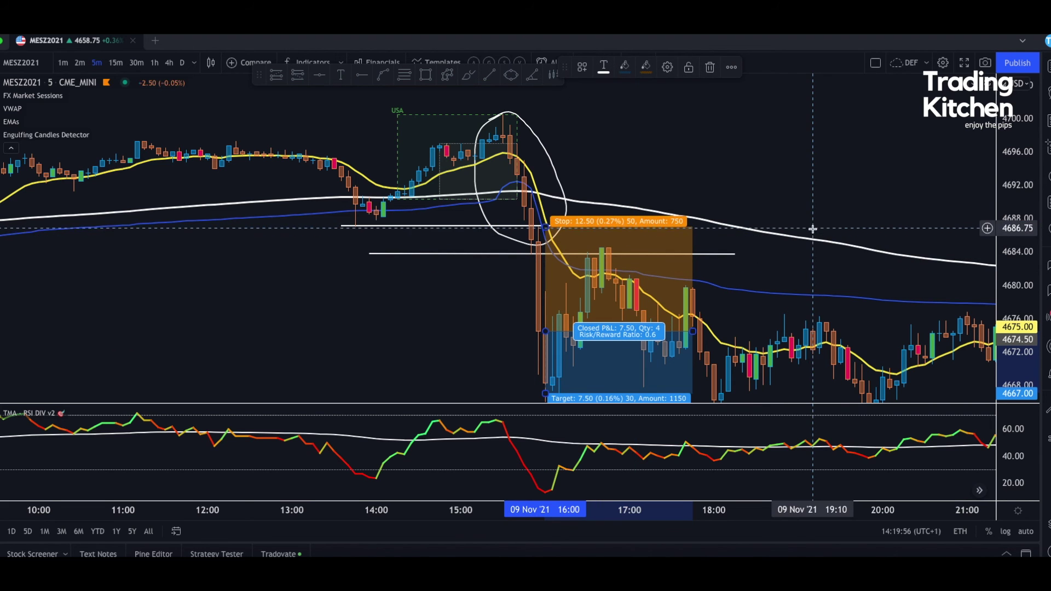
left_click(824, 170)
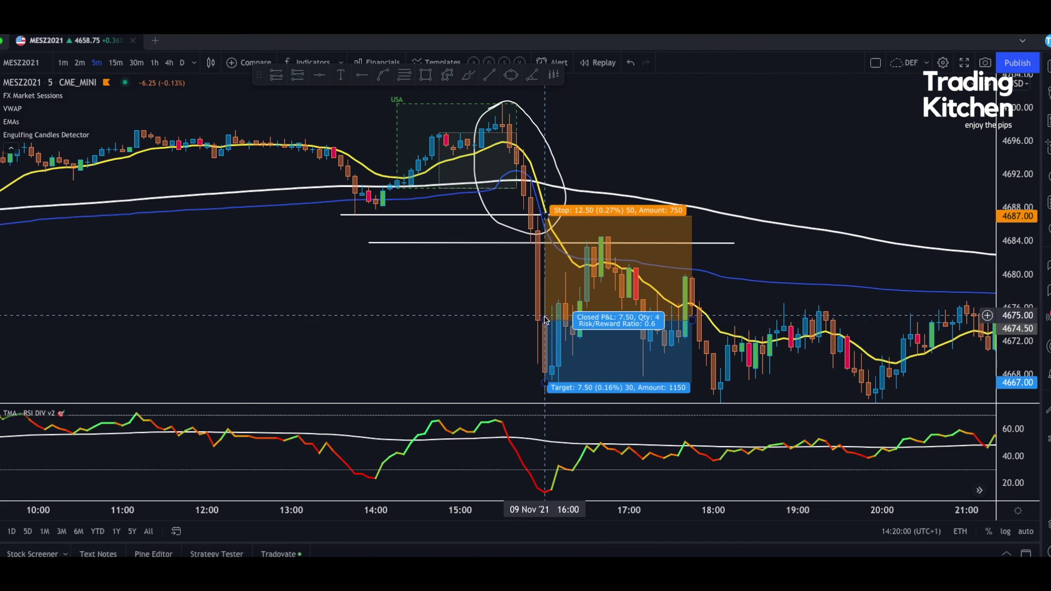
left_click_drag(495, 383, 553, 333)
left_click_drag(775, 199, 772, 232)
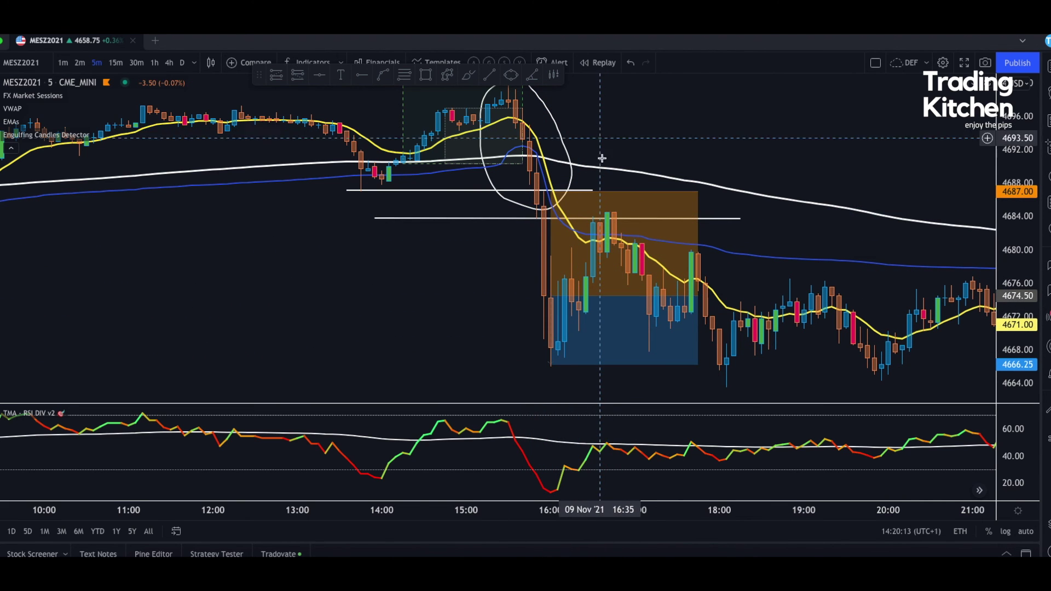
- Draw two parallel downtrend brush lines along the decline from 16:30 to 18:15
key("alt+b")
left_click_drag(588, 206, 728, 364)
left_click_drag(602, 195, 754, 367)
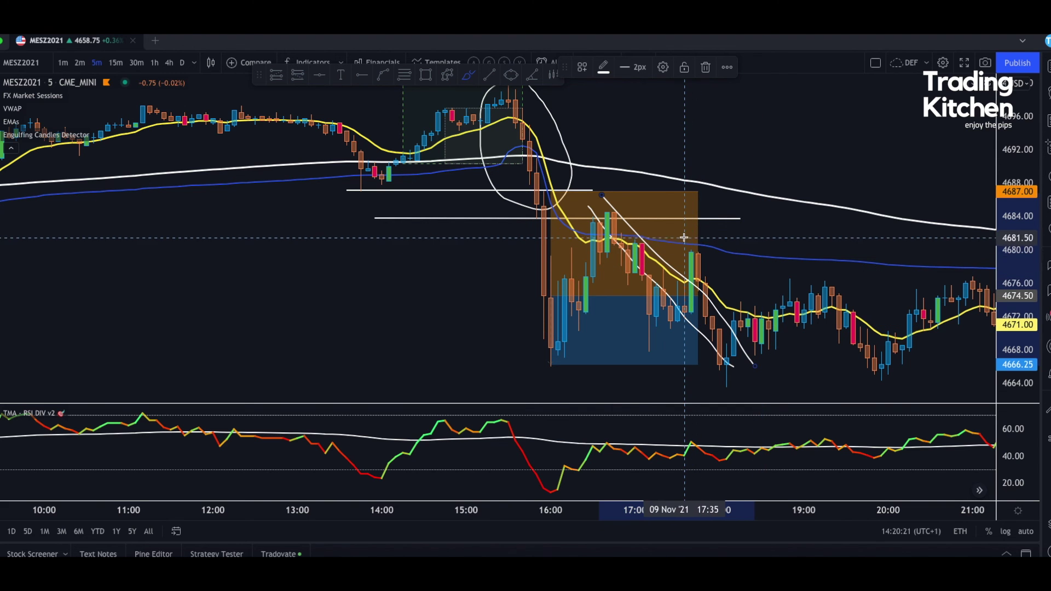
- Delete the trial short position and reset the price scale to fit
left_click(683, 192)
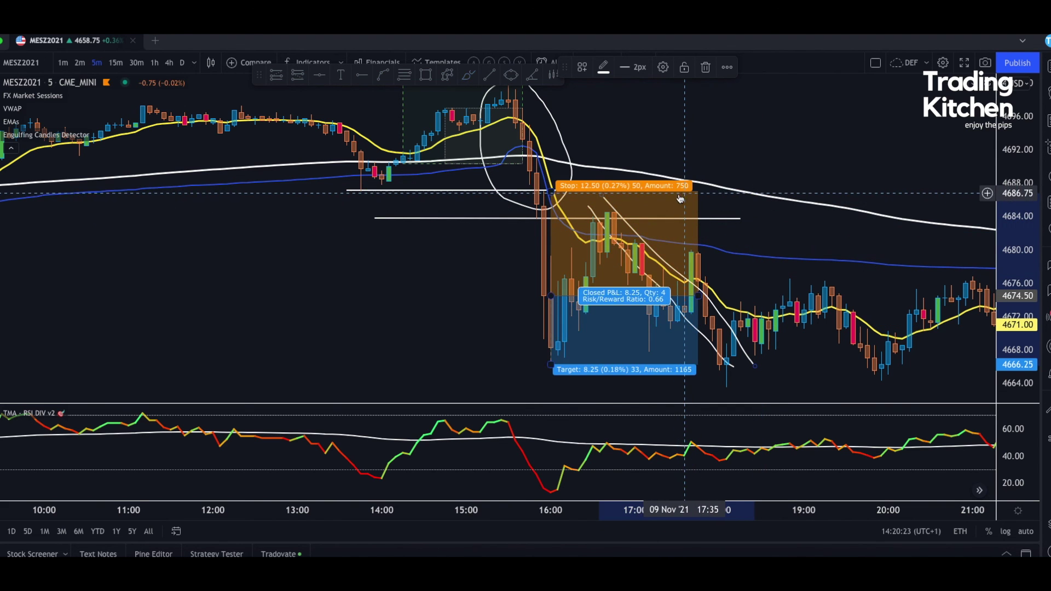
key("Delete")
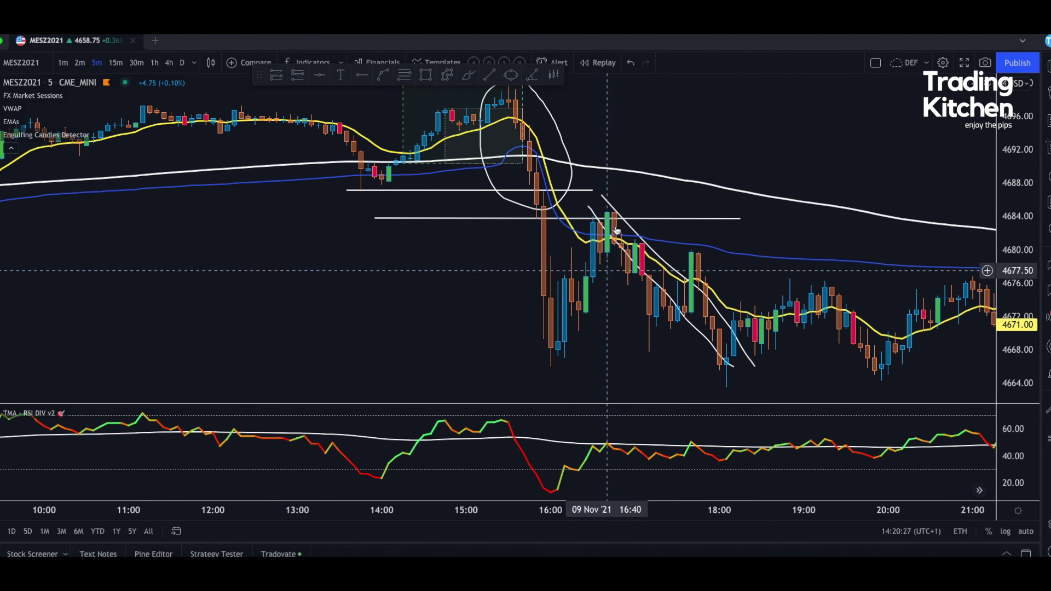
double_click(1018, 139)
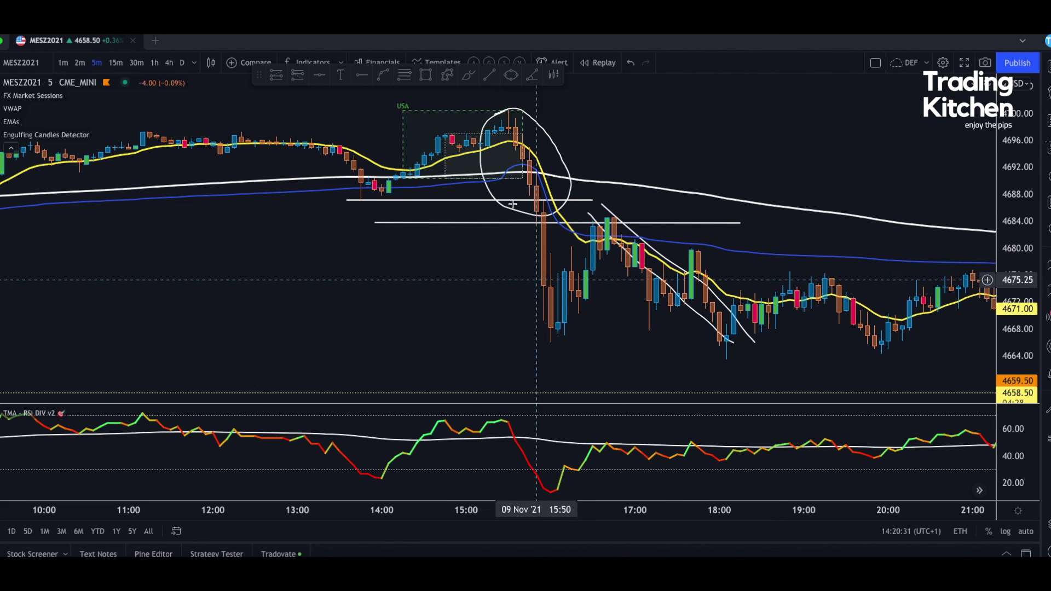
- Add a Fibonacci retracement from 4700.50 to 4665.75 and a green supply zone above 4683
mouse_move(476, 111)
left_mouse_down()
mouse_move(540, 192)
mouse_move(544, 343)
left_mouse_up()
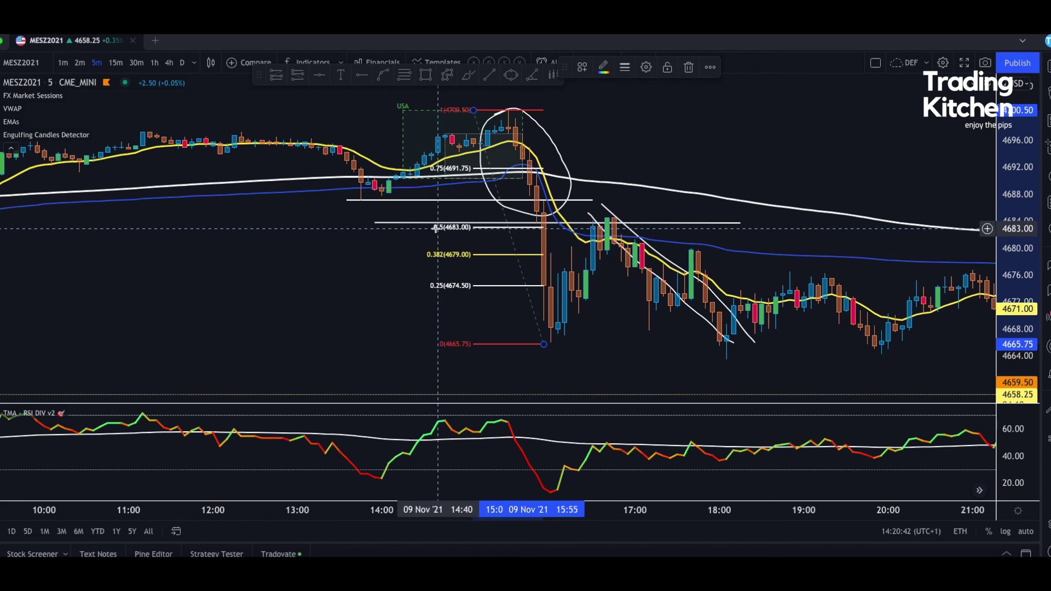
left_click(553, 229)
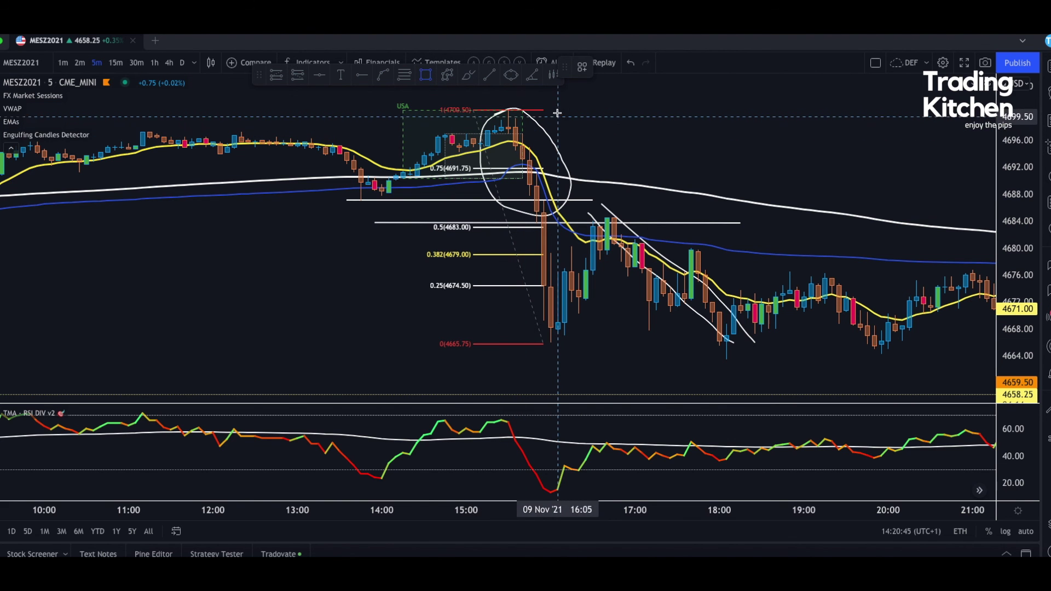
mouse_move(558, 109)
left_mouse_down()
mouse_move(698, 216)
mouse_move(876, 229)
left_mouse_up()
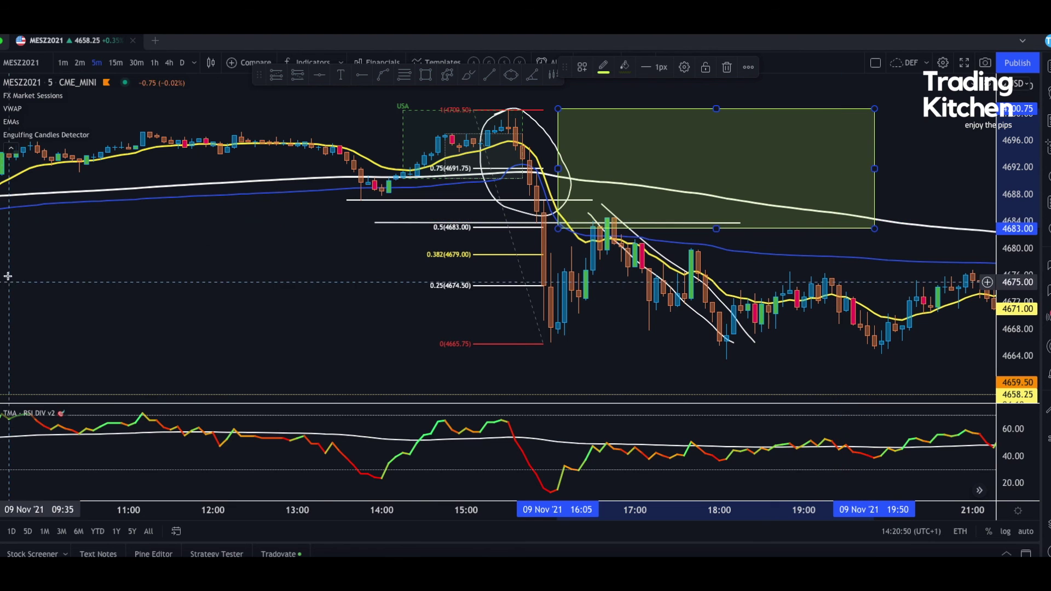
left_click(598, 78)
- Circle the 16:35 retest candles near 4683–4686 with an ellipse
left_click(510, 75)
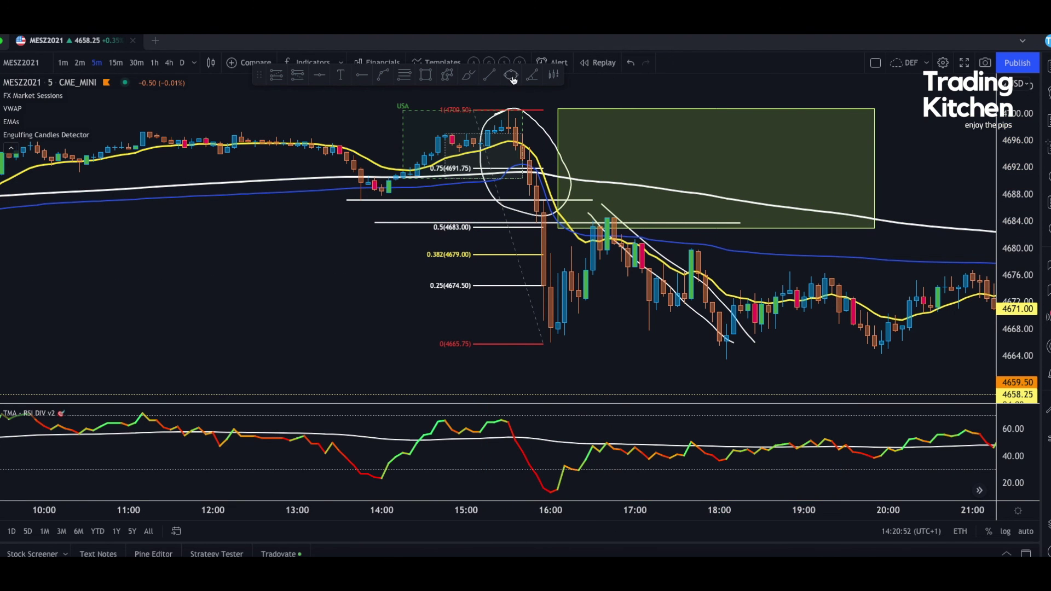
left_click(601, 202)
left_click(590, 239)
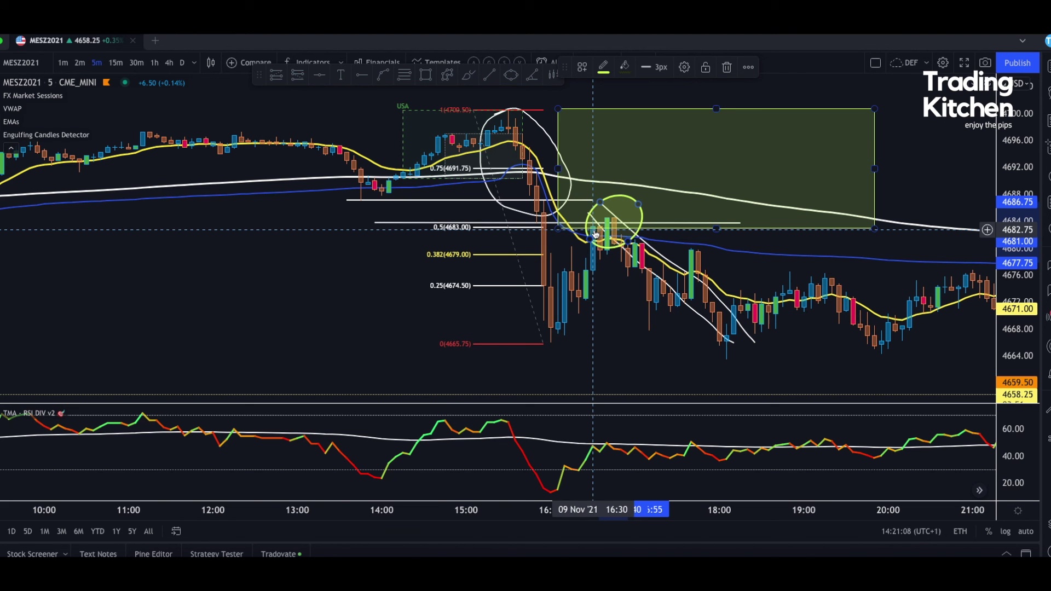
scroll(645, 197, "down", 2)
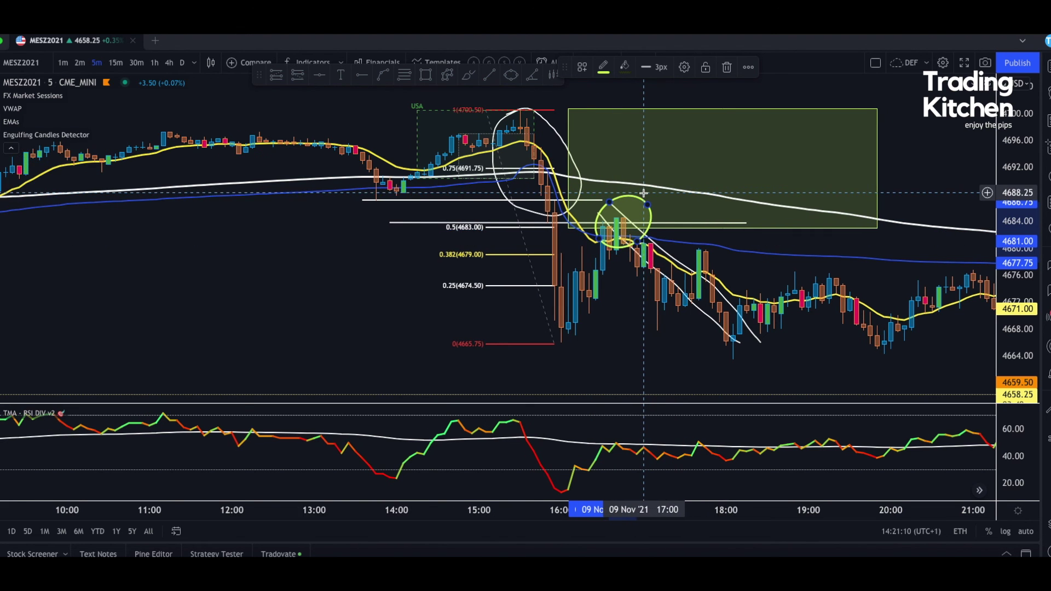